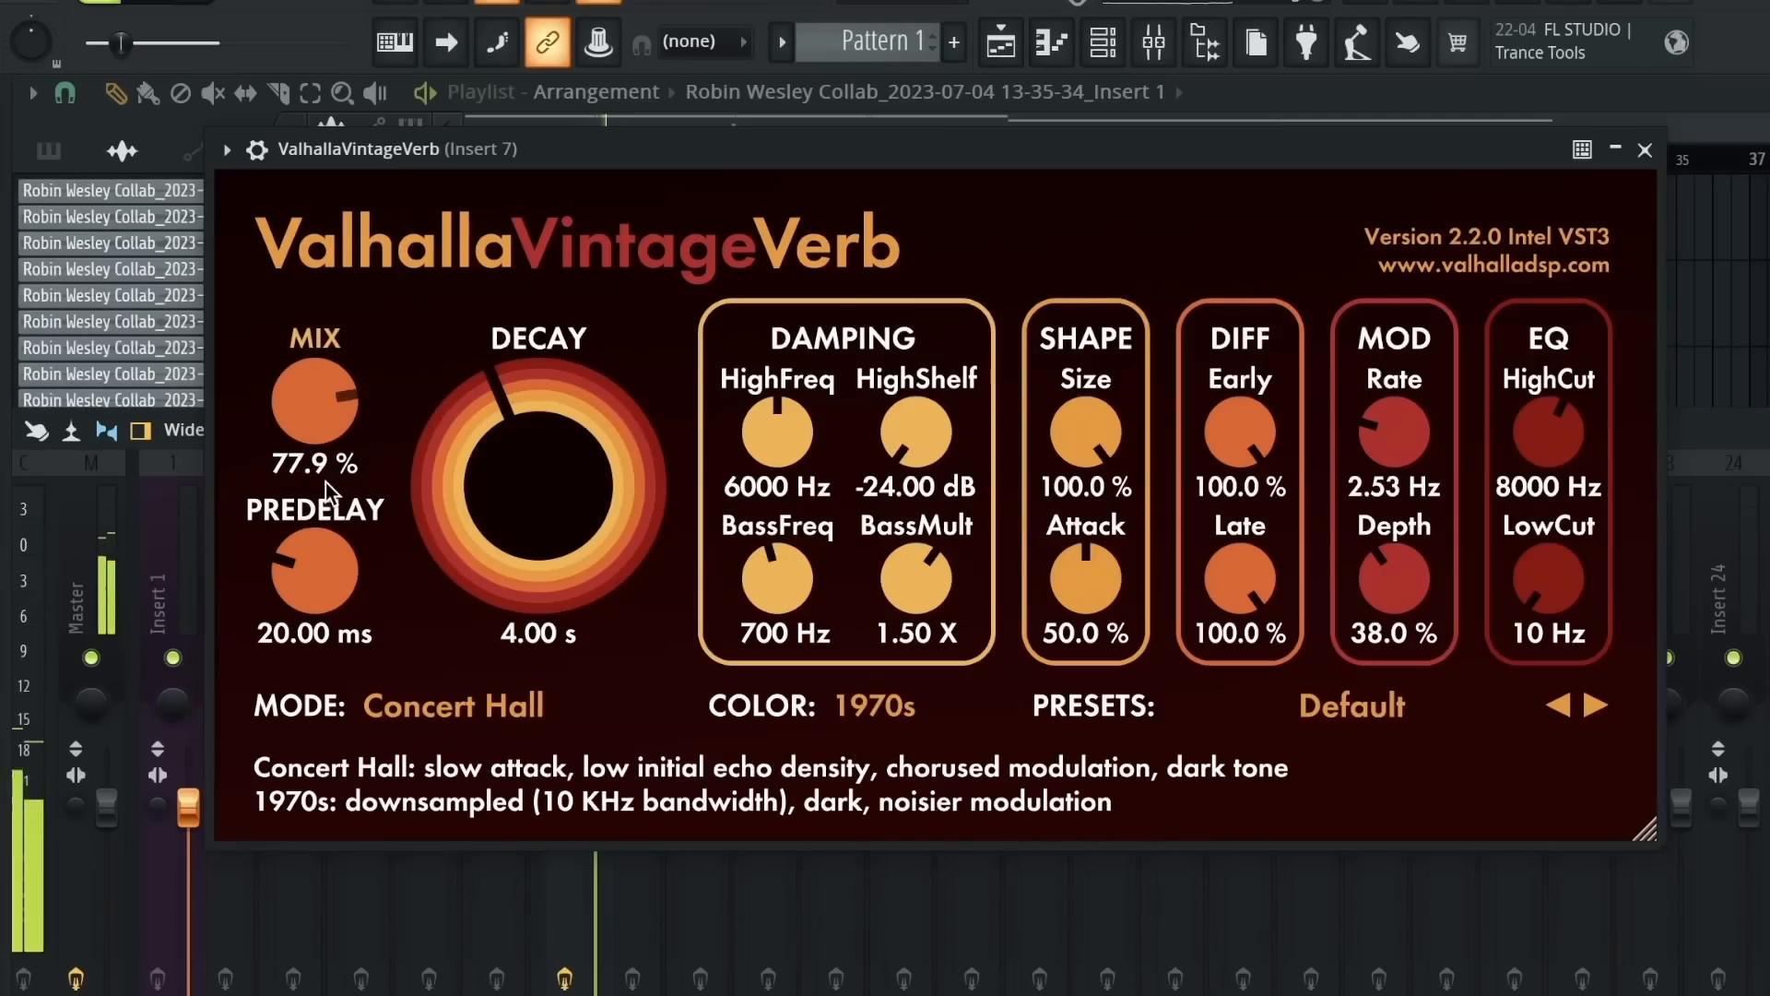
Step: Lower the reverb mix on mixer Insert 7 and raise the low-cut frequency of its Parametric EQ 2 band 1
drag(324, 483, 330, 590)
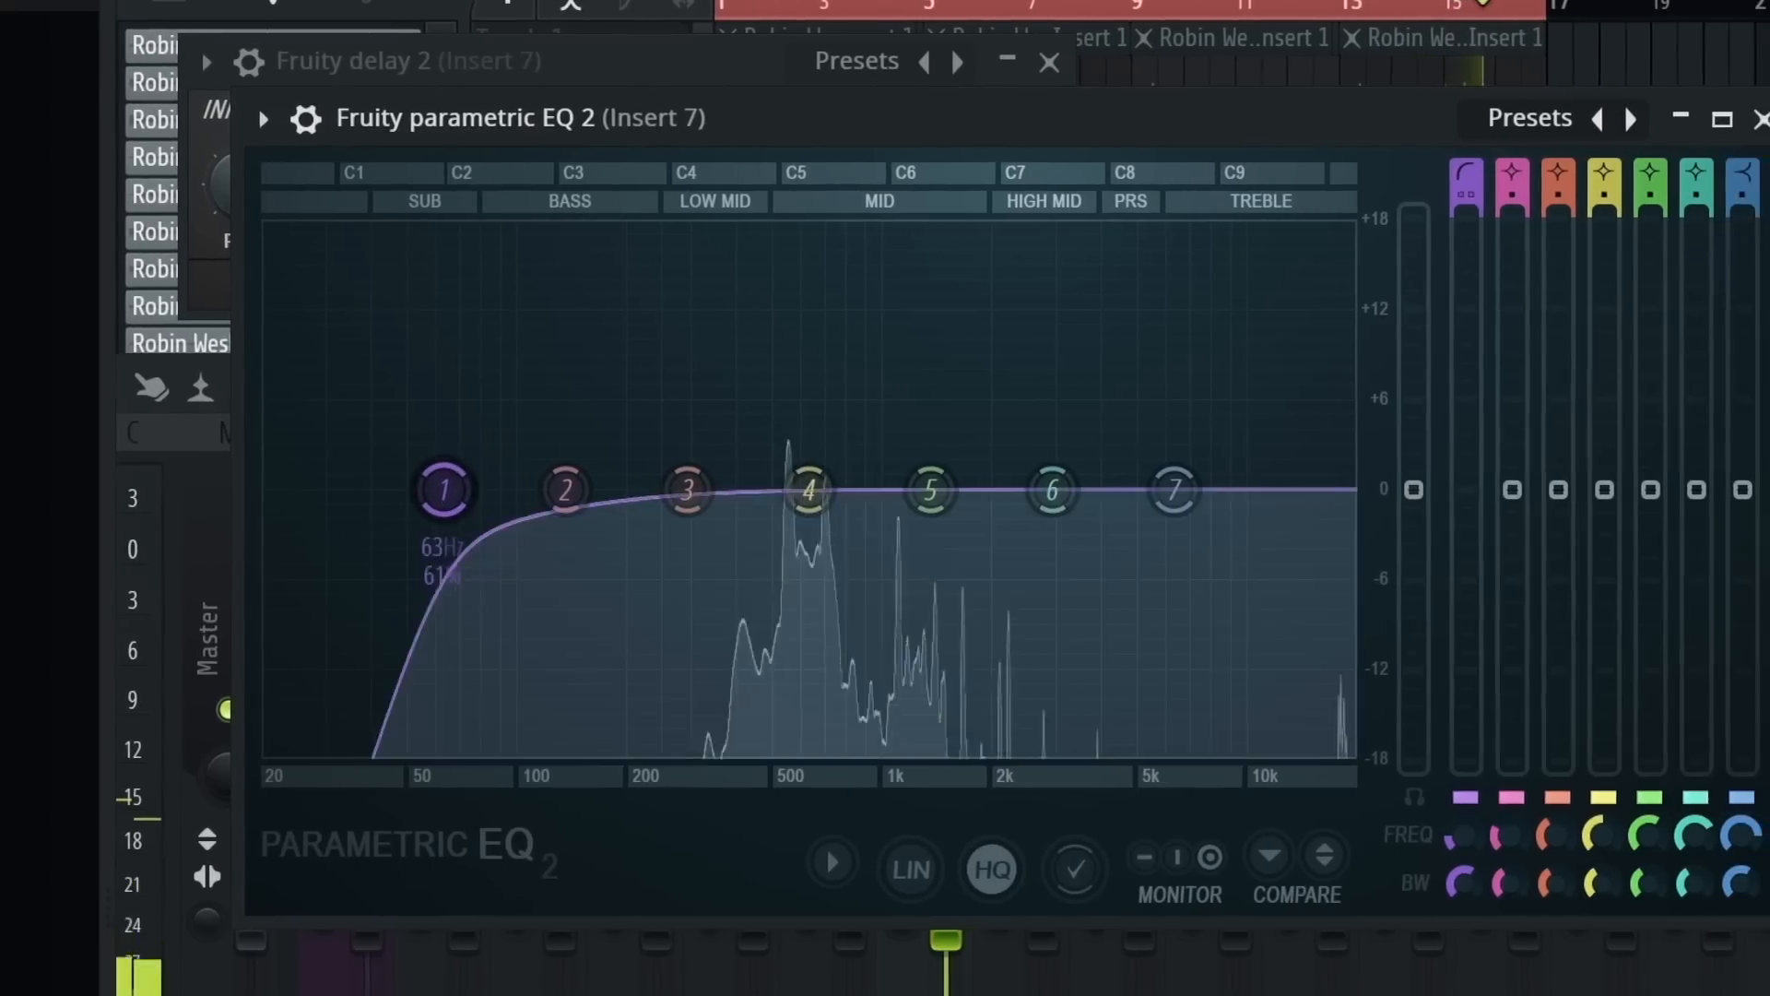
drag(444, 490, 624, 489)
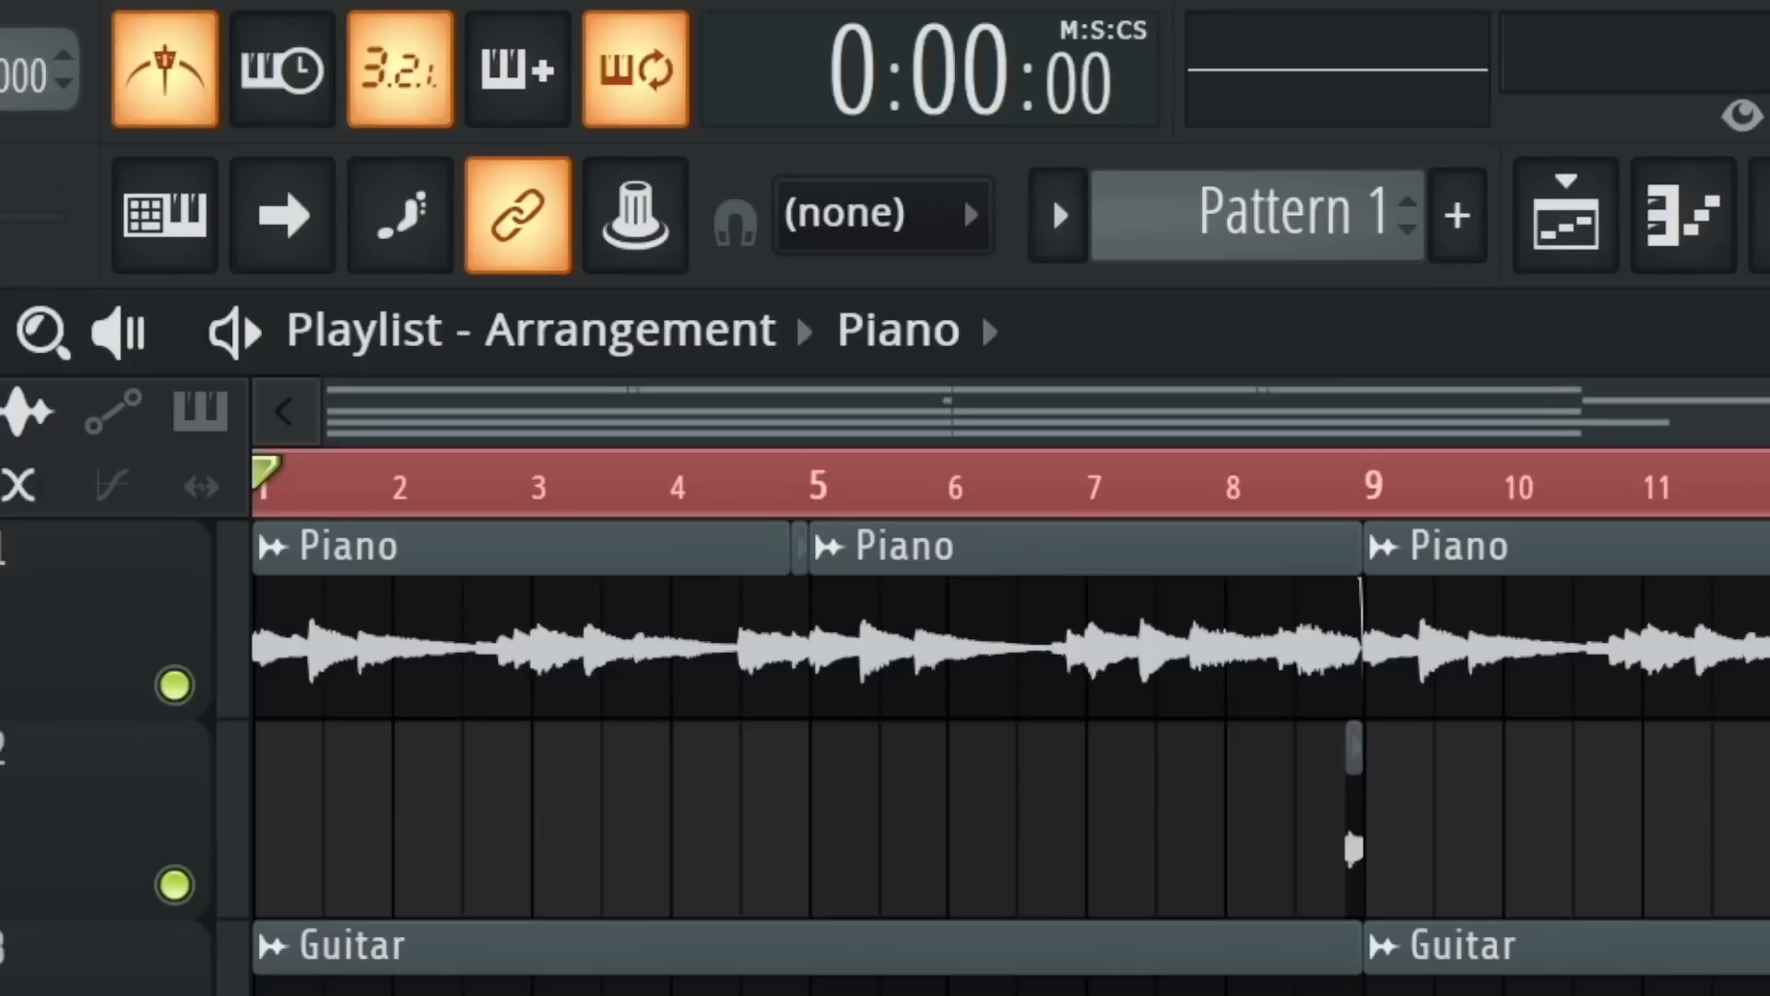
Step: Play the arrangement and slice the recorded clip on Track 6 at bar 9
key(space)
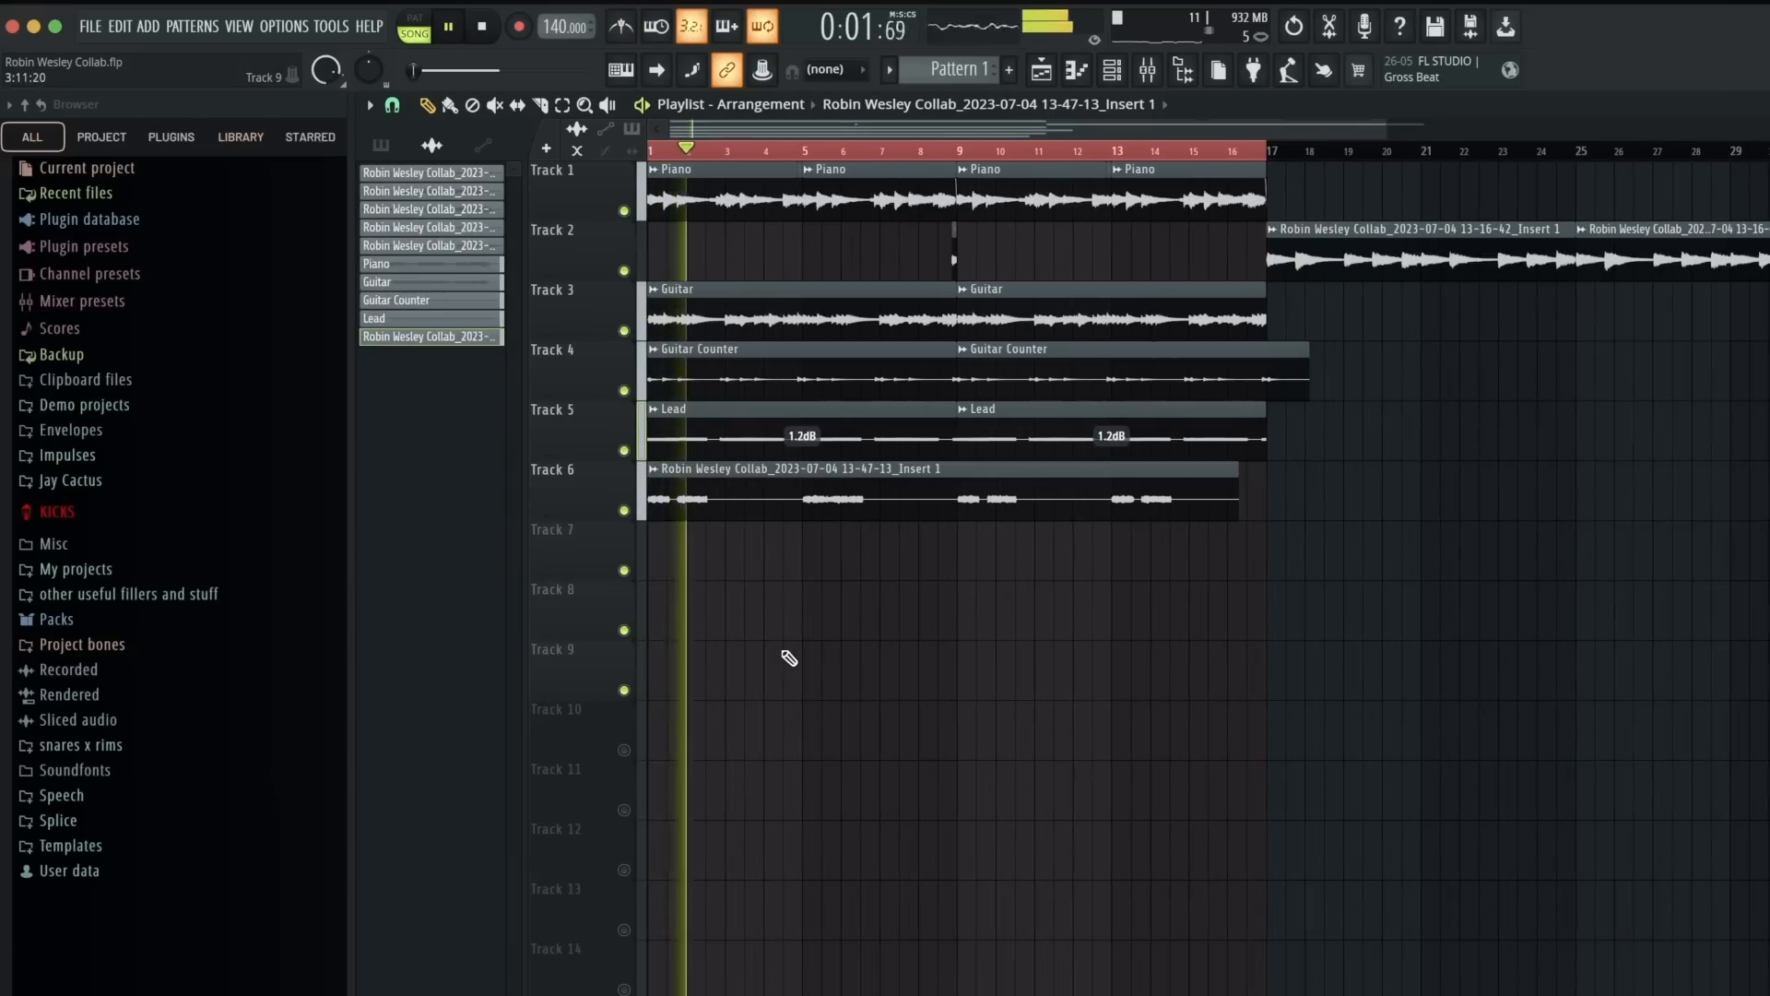
click(959, 505)
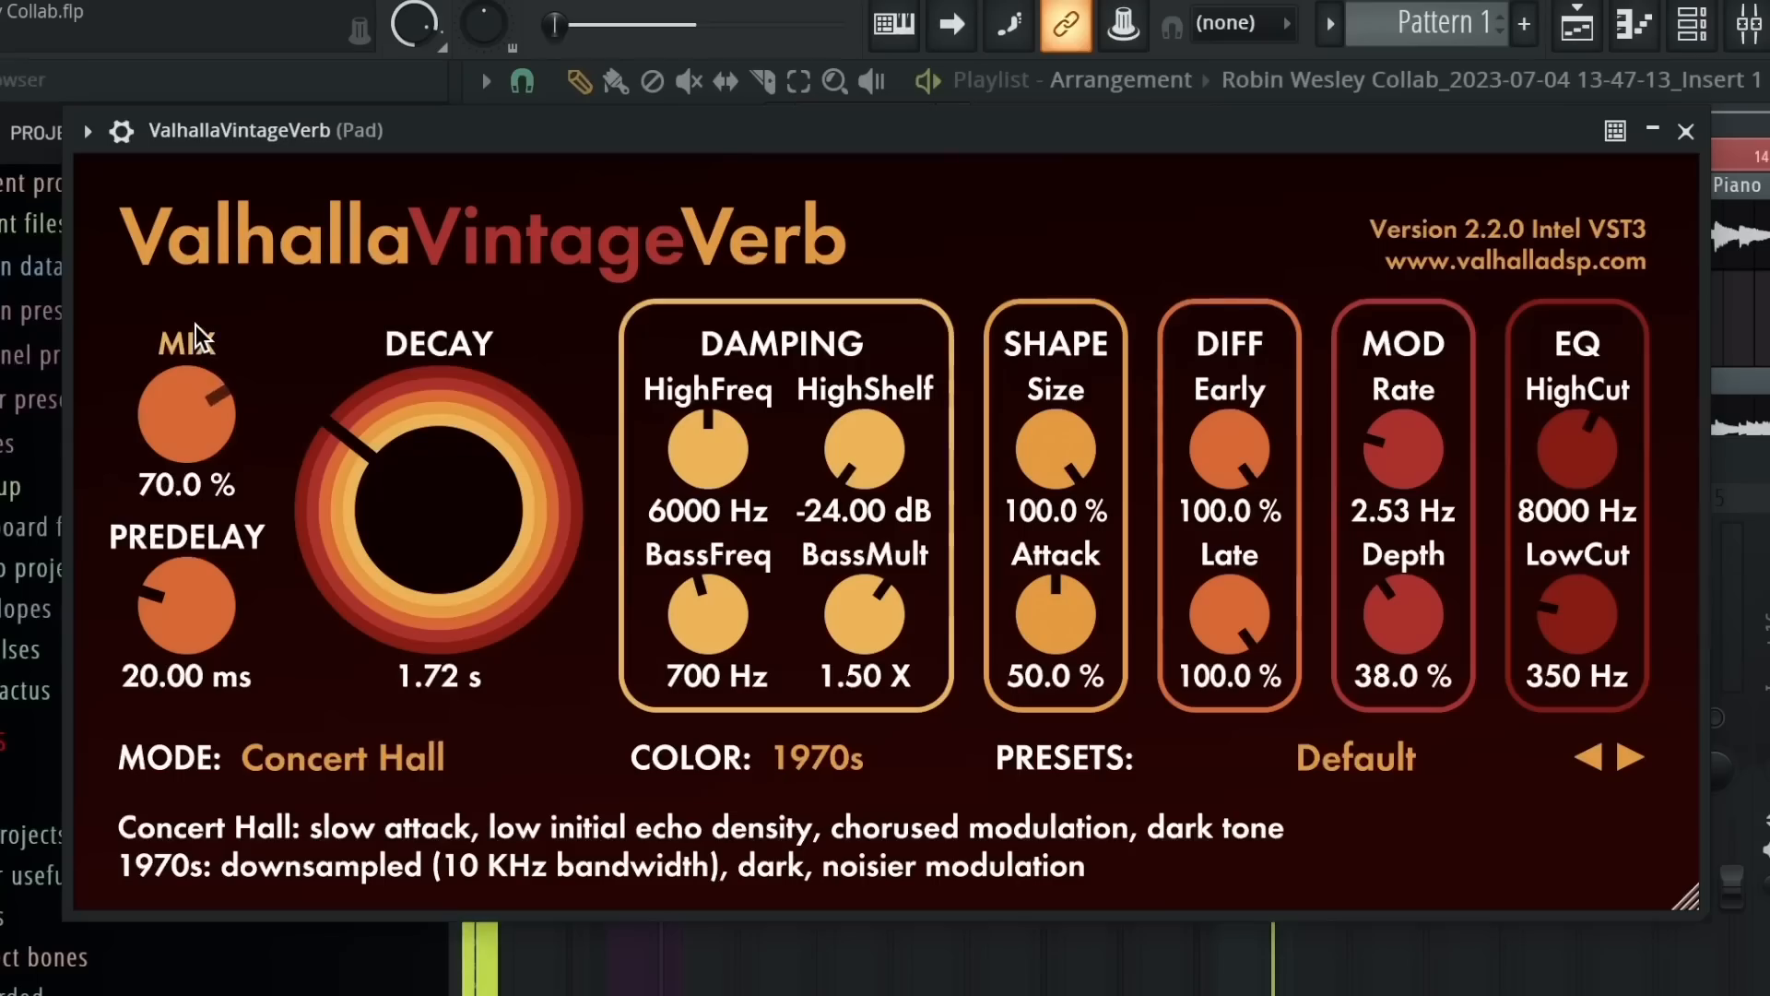
Step: Raise the Pad channel's reverb mix to 72.2 % and lengthen its decay slightly
drag(195, 324, 195, 319)
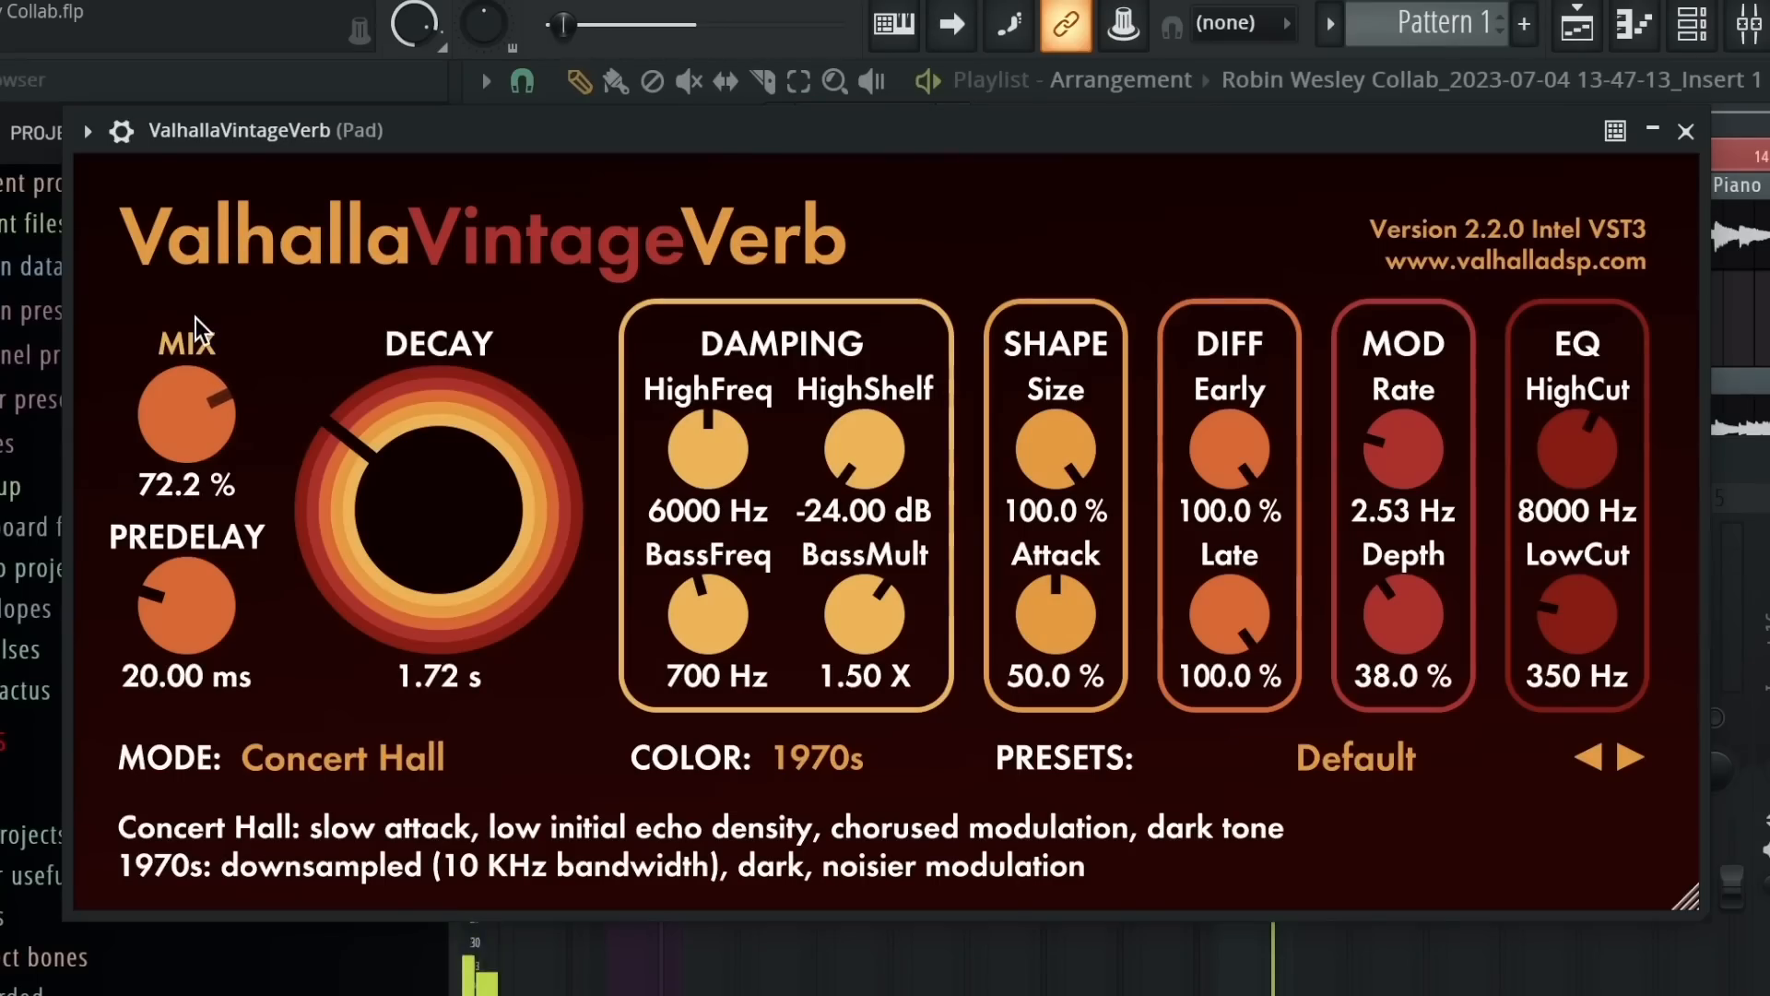
drag(401, 452, 400, 443)
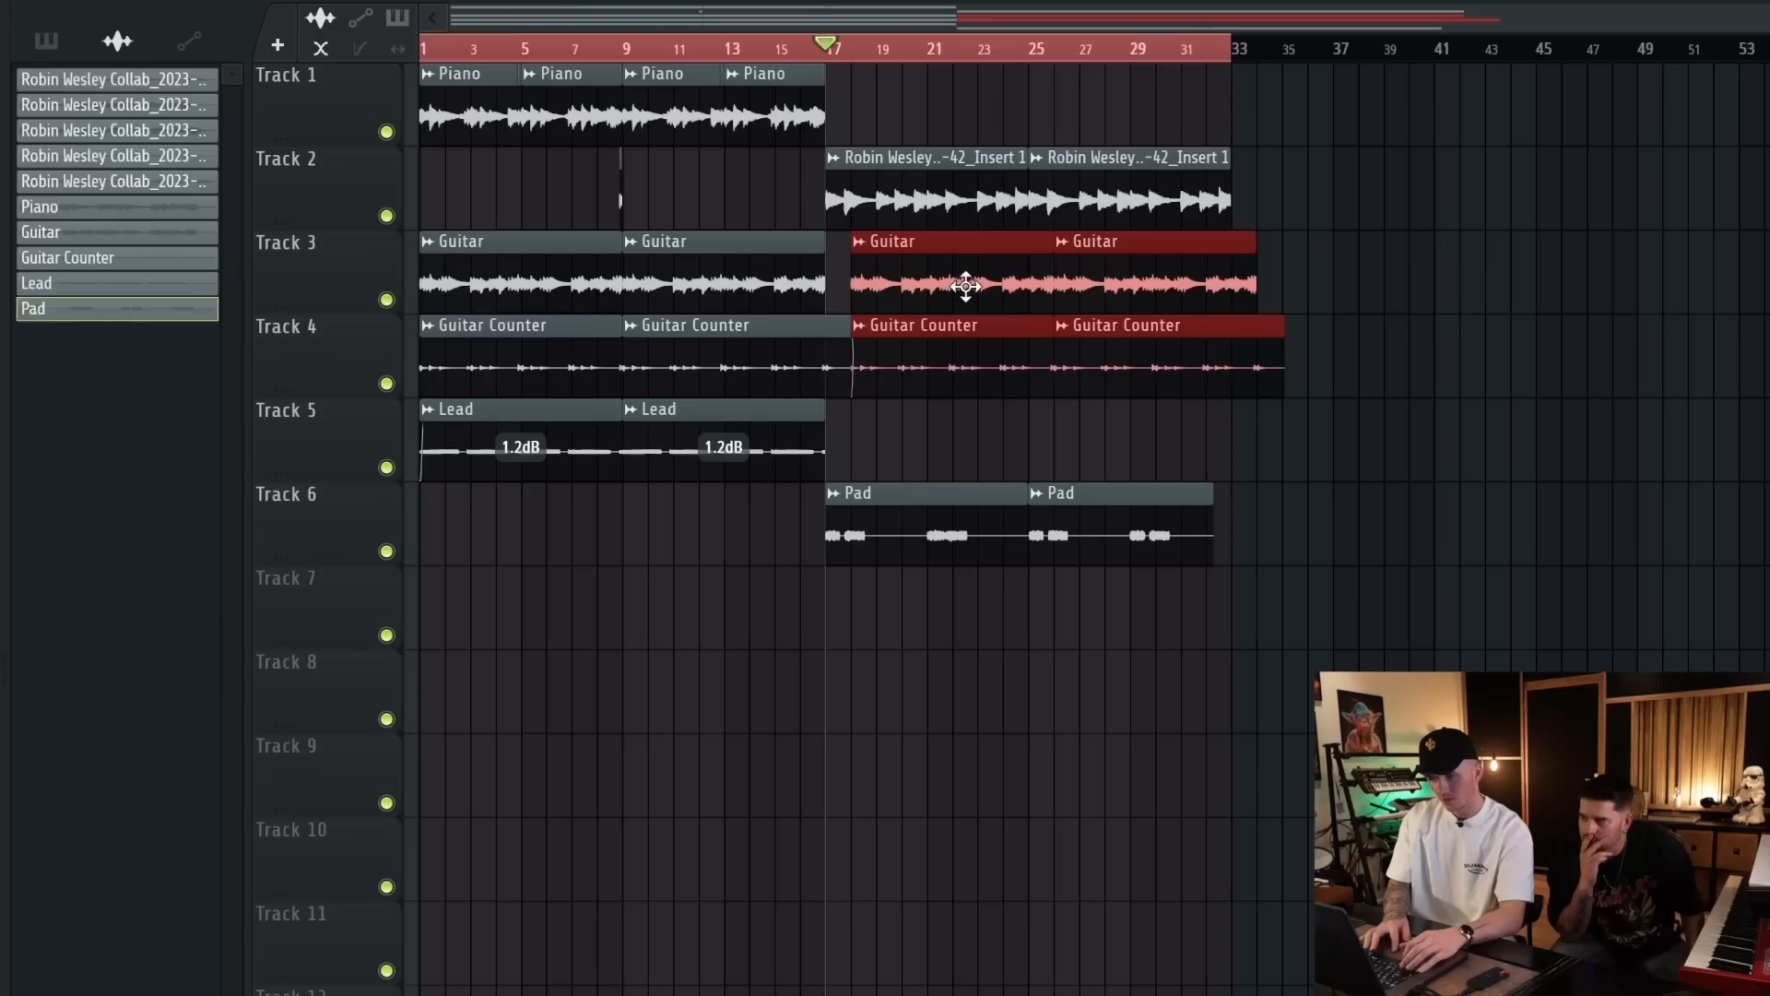
Step: Move the copied Guitar and Guitar Counter clips, along with the Pad clips, so they start at bar 33
drag(965, 286, 933, 285)
drag(1286, 564, 1319, 273)
click(1043, 368)
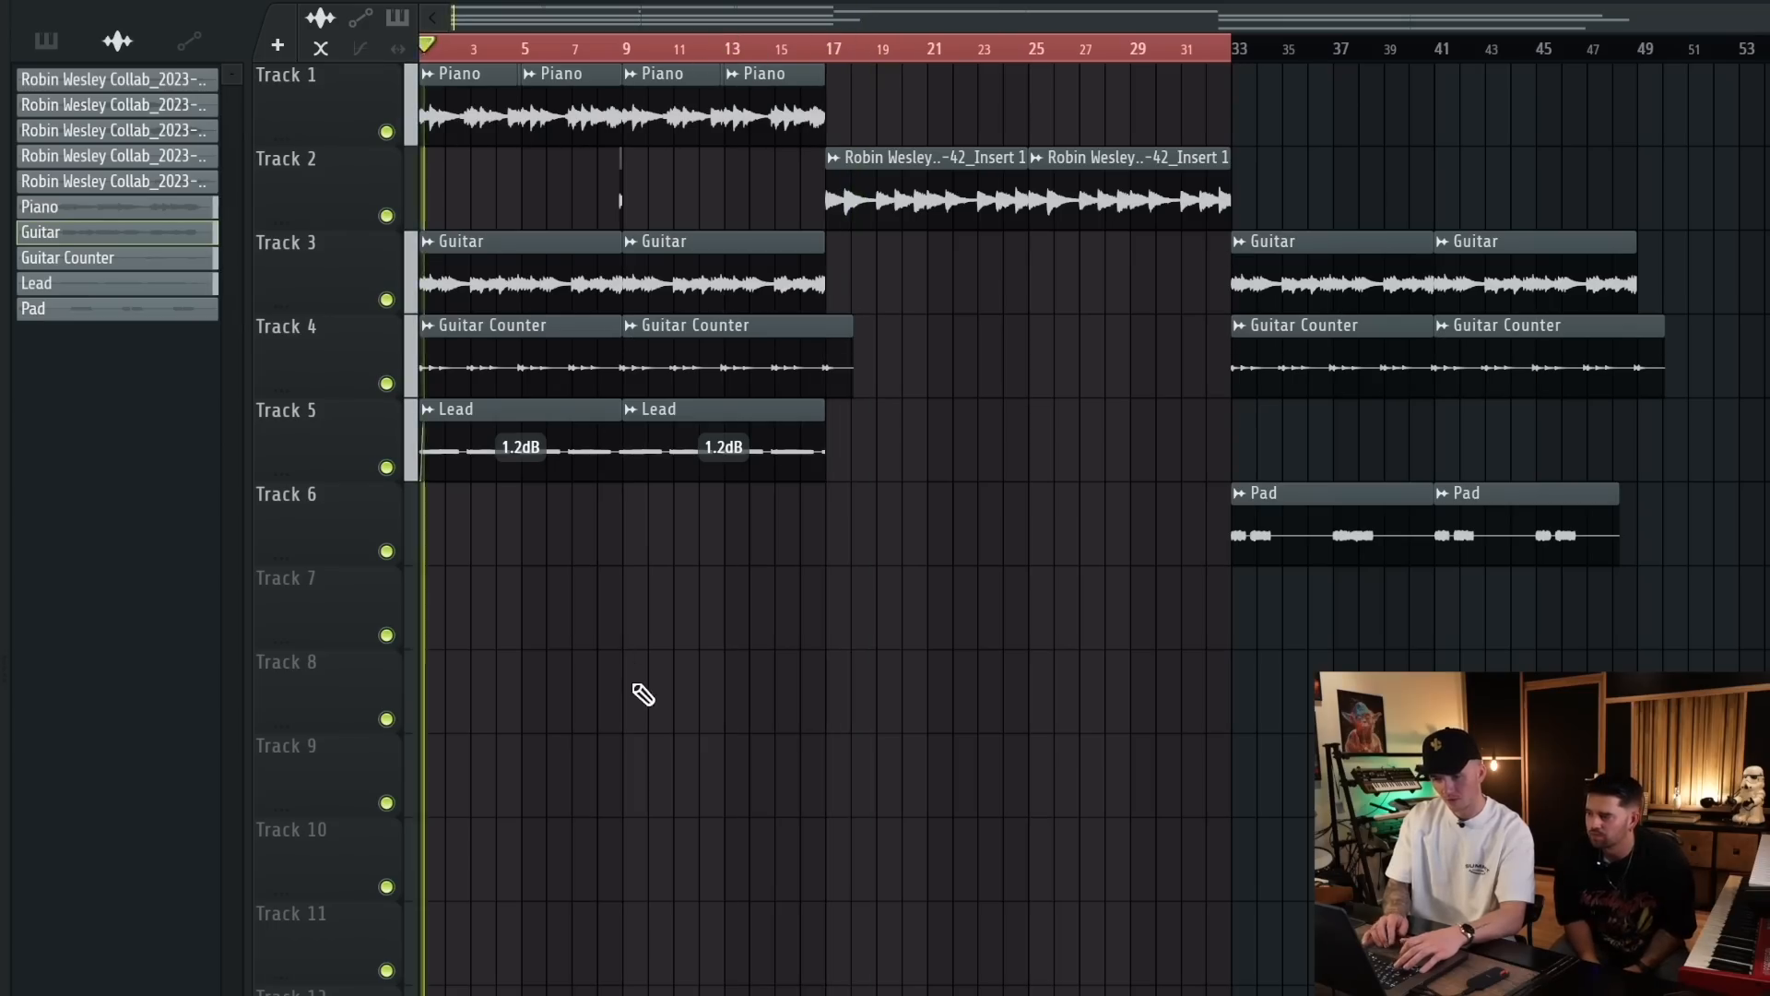
Step: Duplicate the Guitar, Guitar Counter and Lead clips from the first section into bars 17 to 32
scroll(643, 694, down, 2)
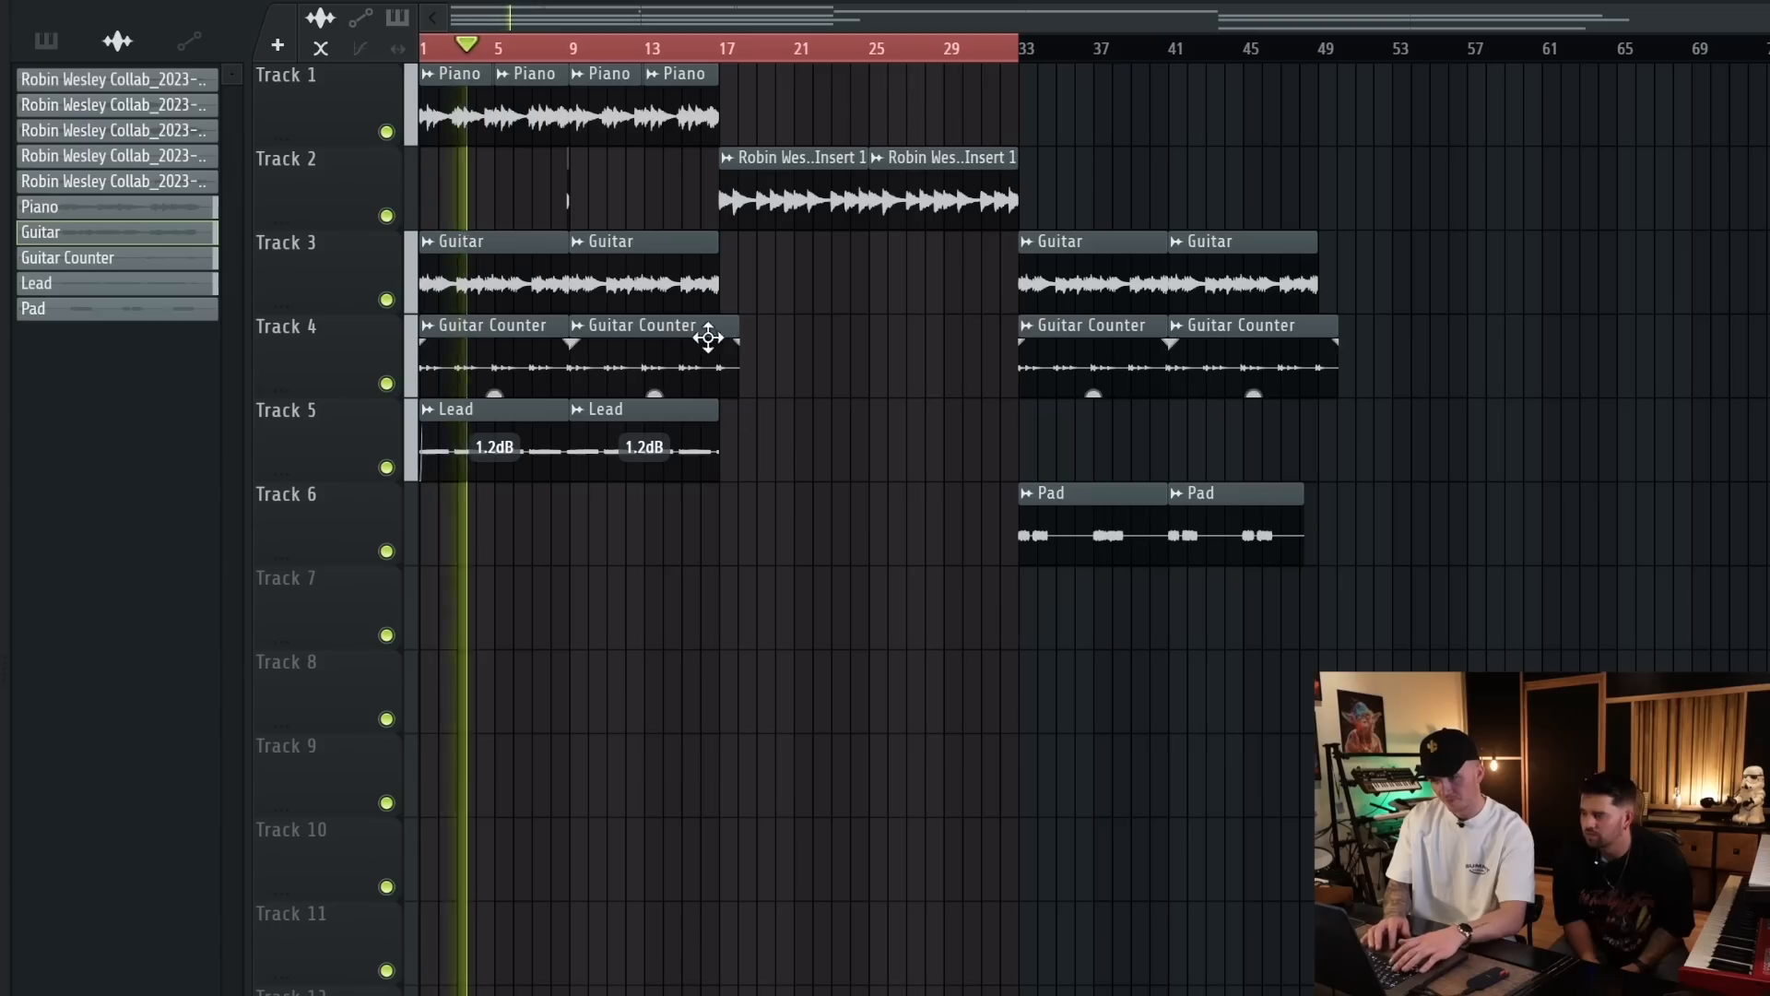
drag(768, 472, 754, 261)
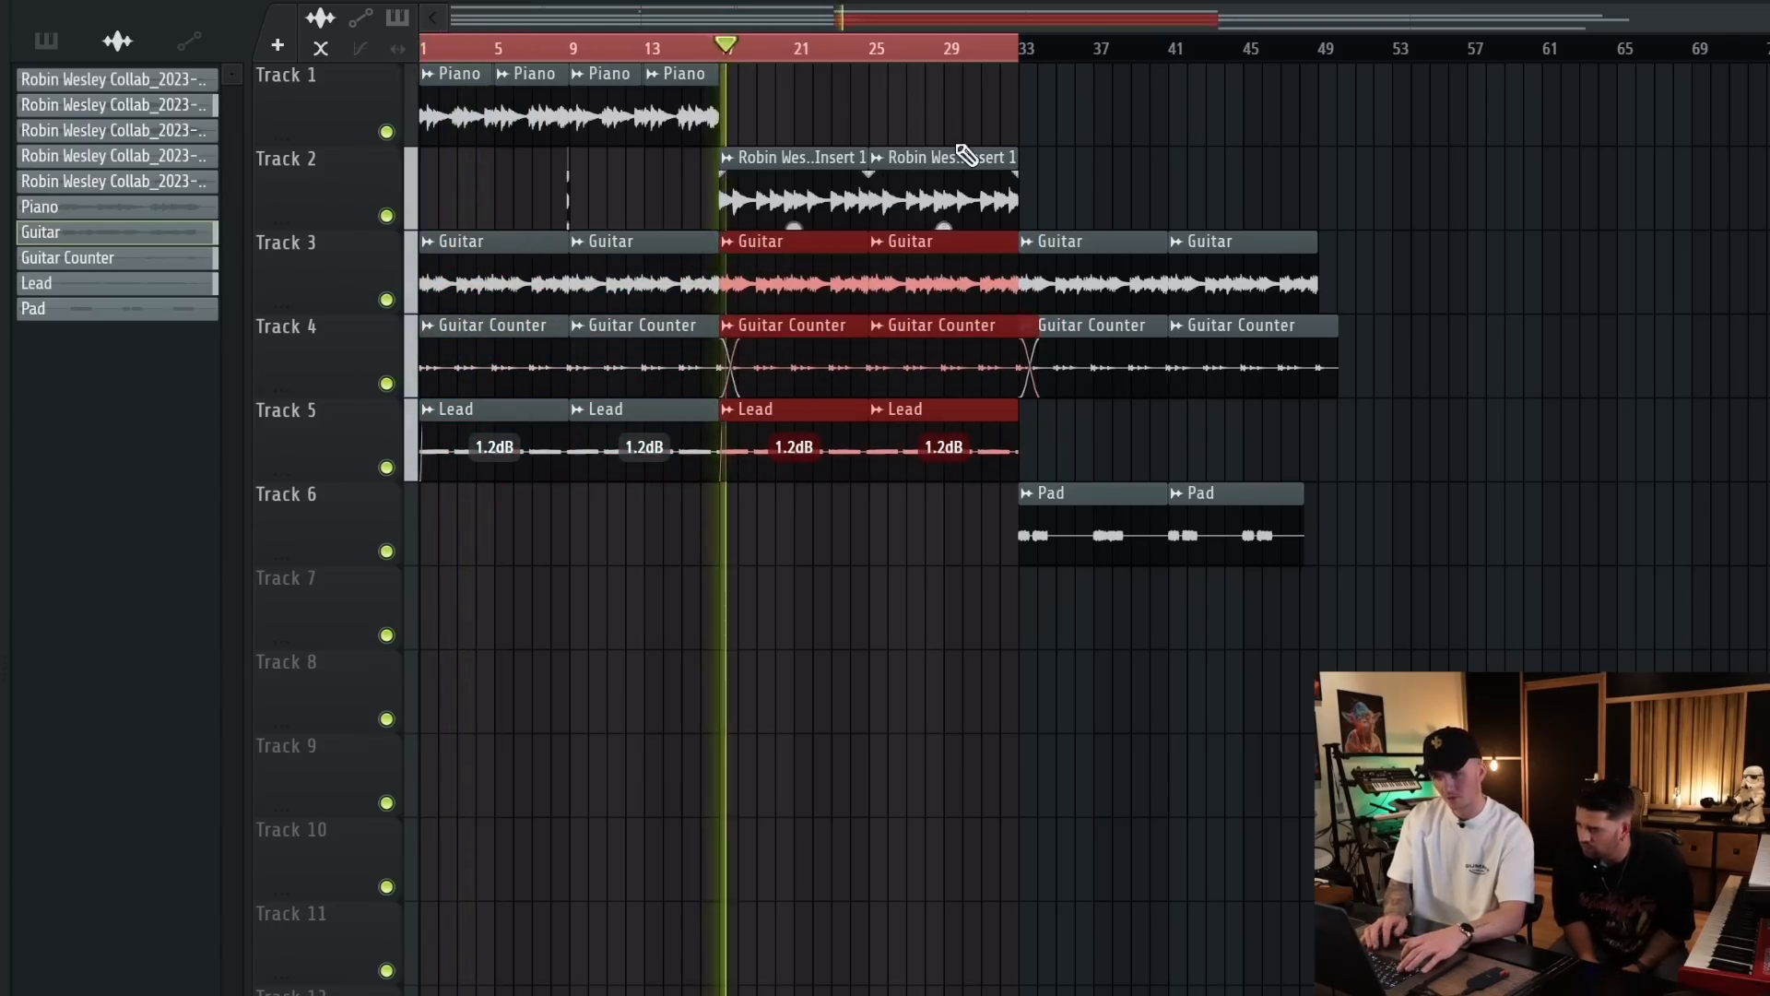
scroll(965, 154, right, 1)
scroll(978, 138, down, 2)
ctrl+click(977, 138)
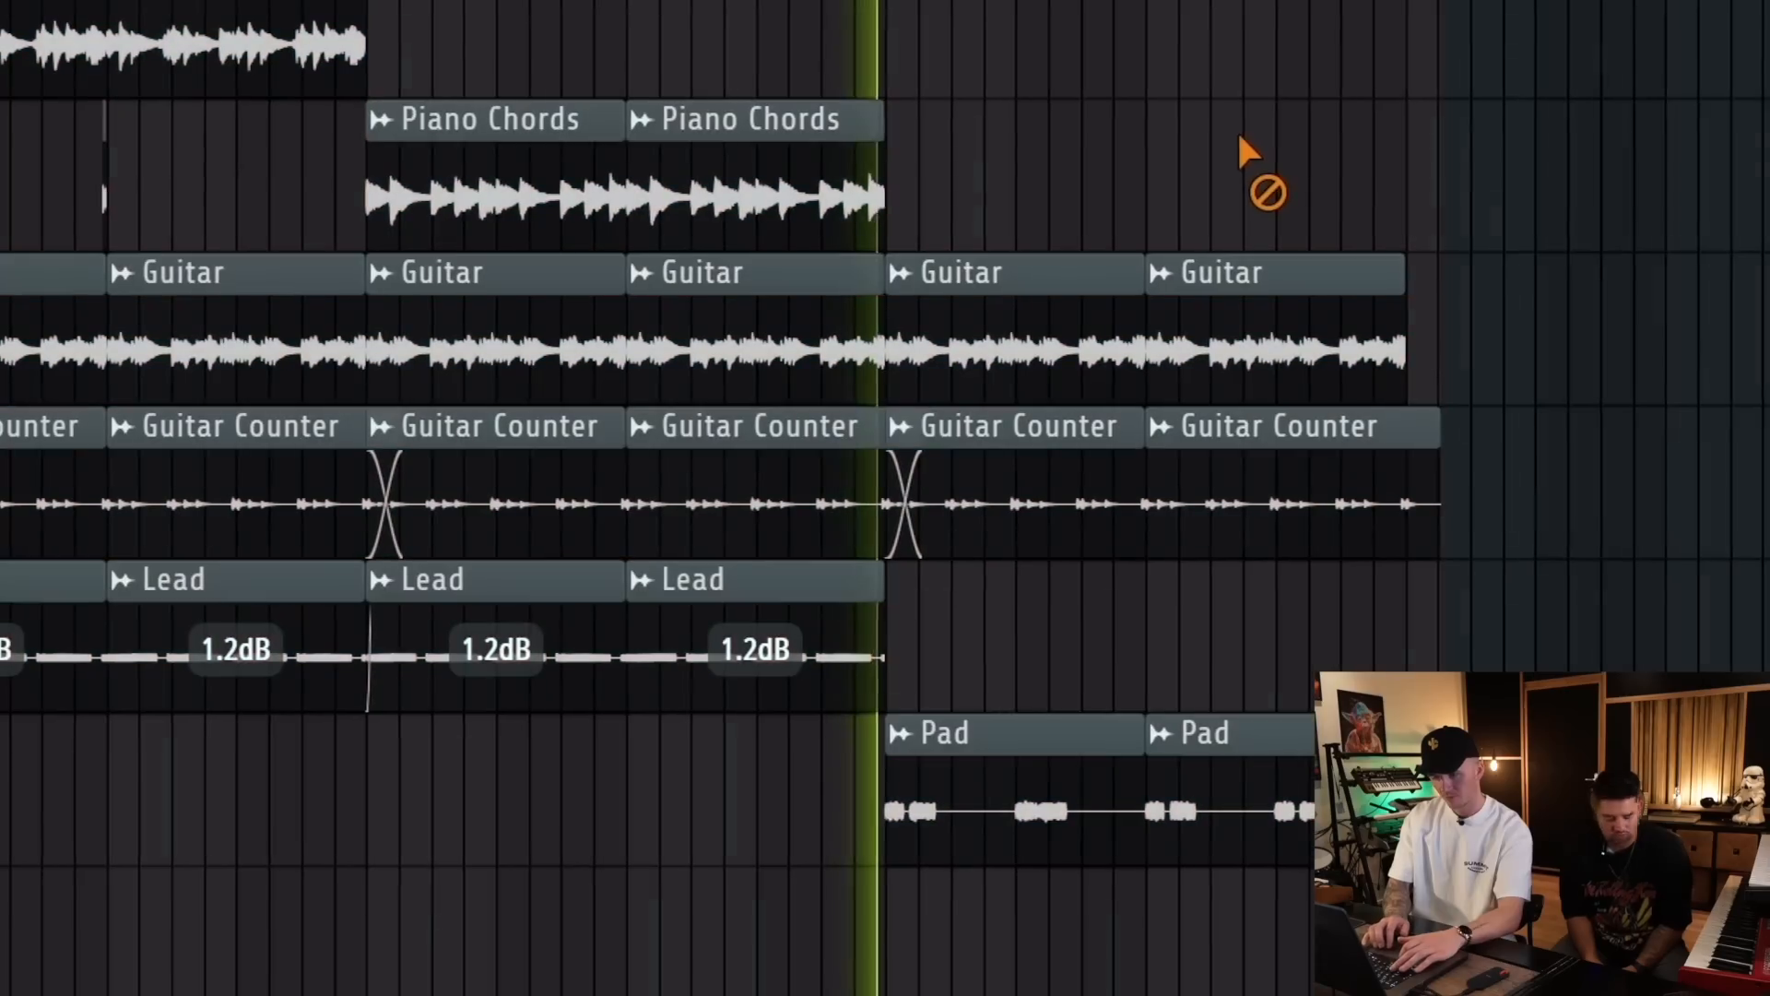
scroll(1230, 129, down, 2)
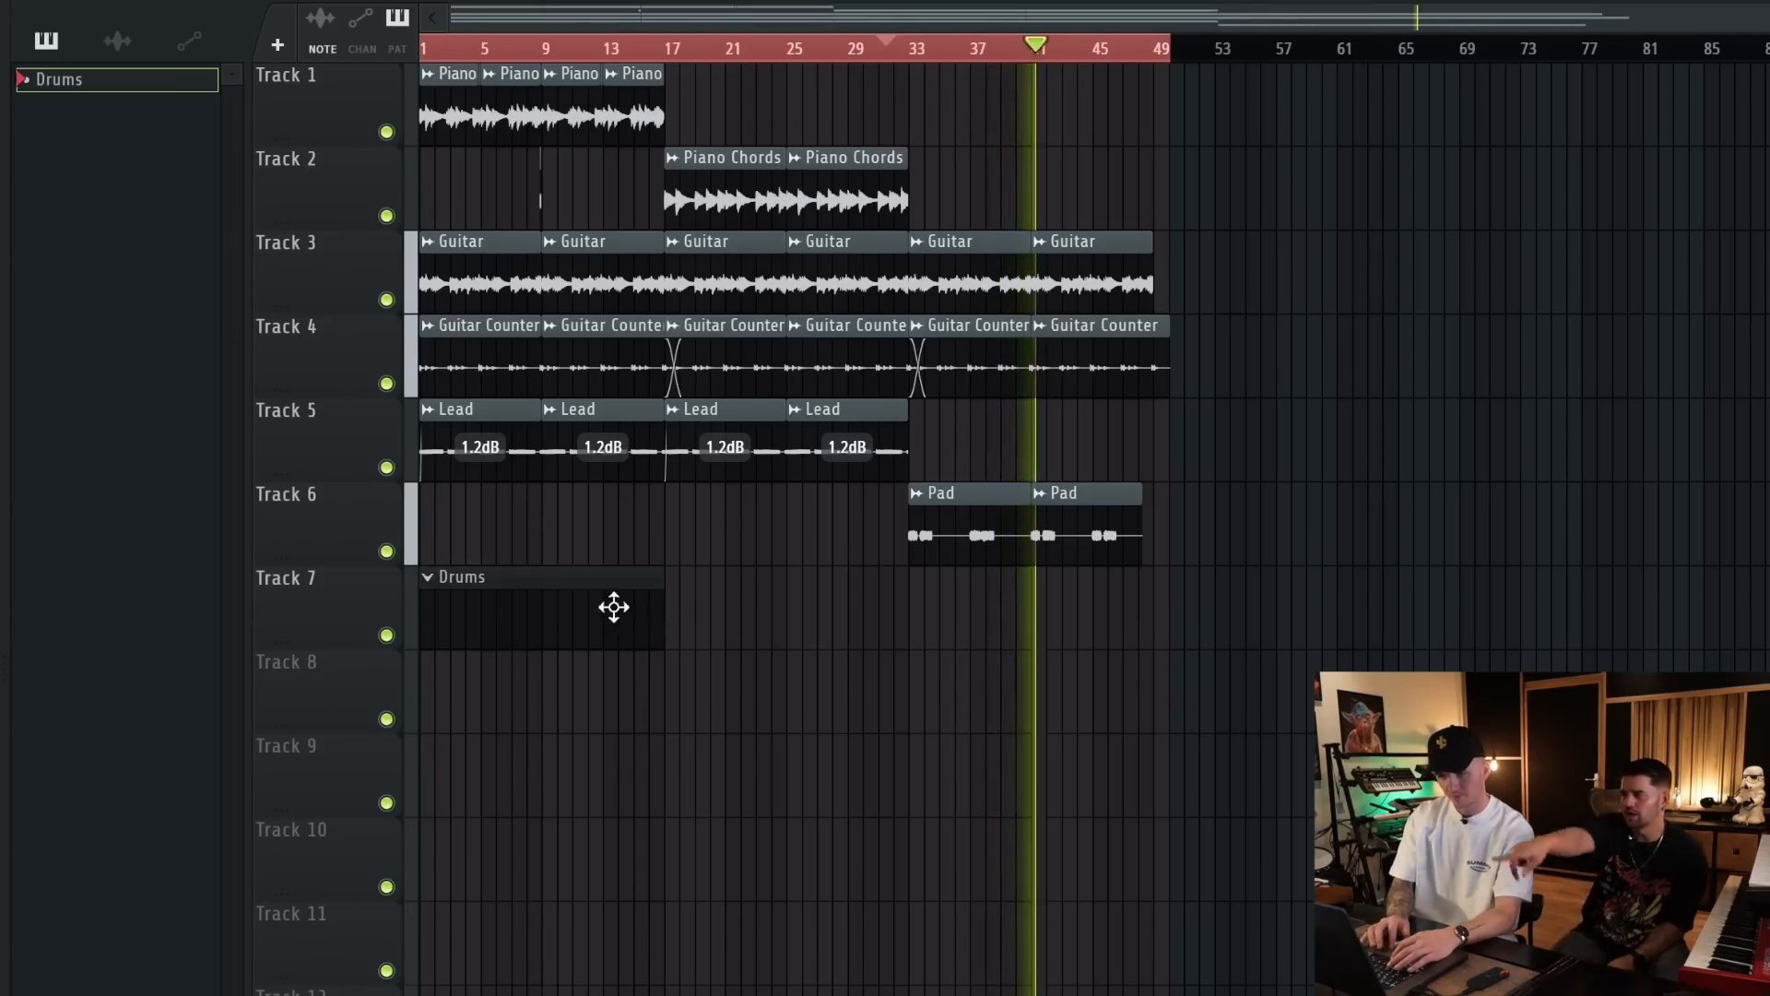
scroll(530, 605, up, 3)
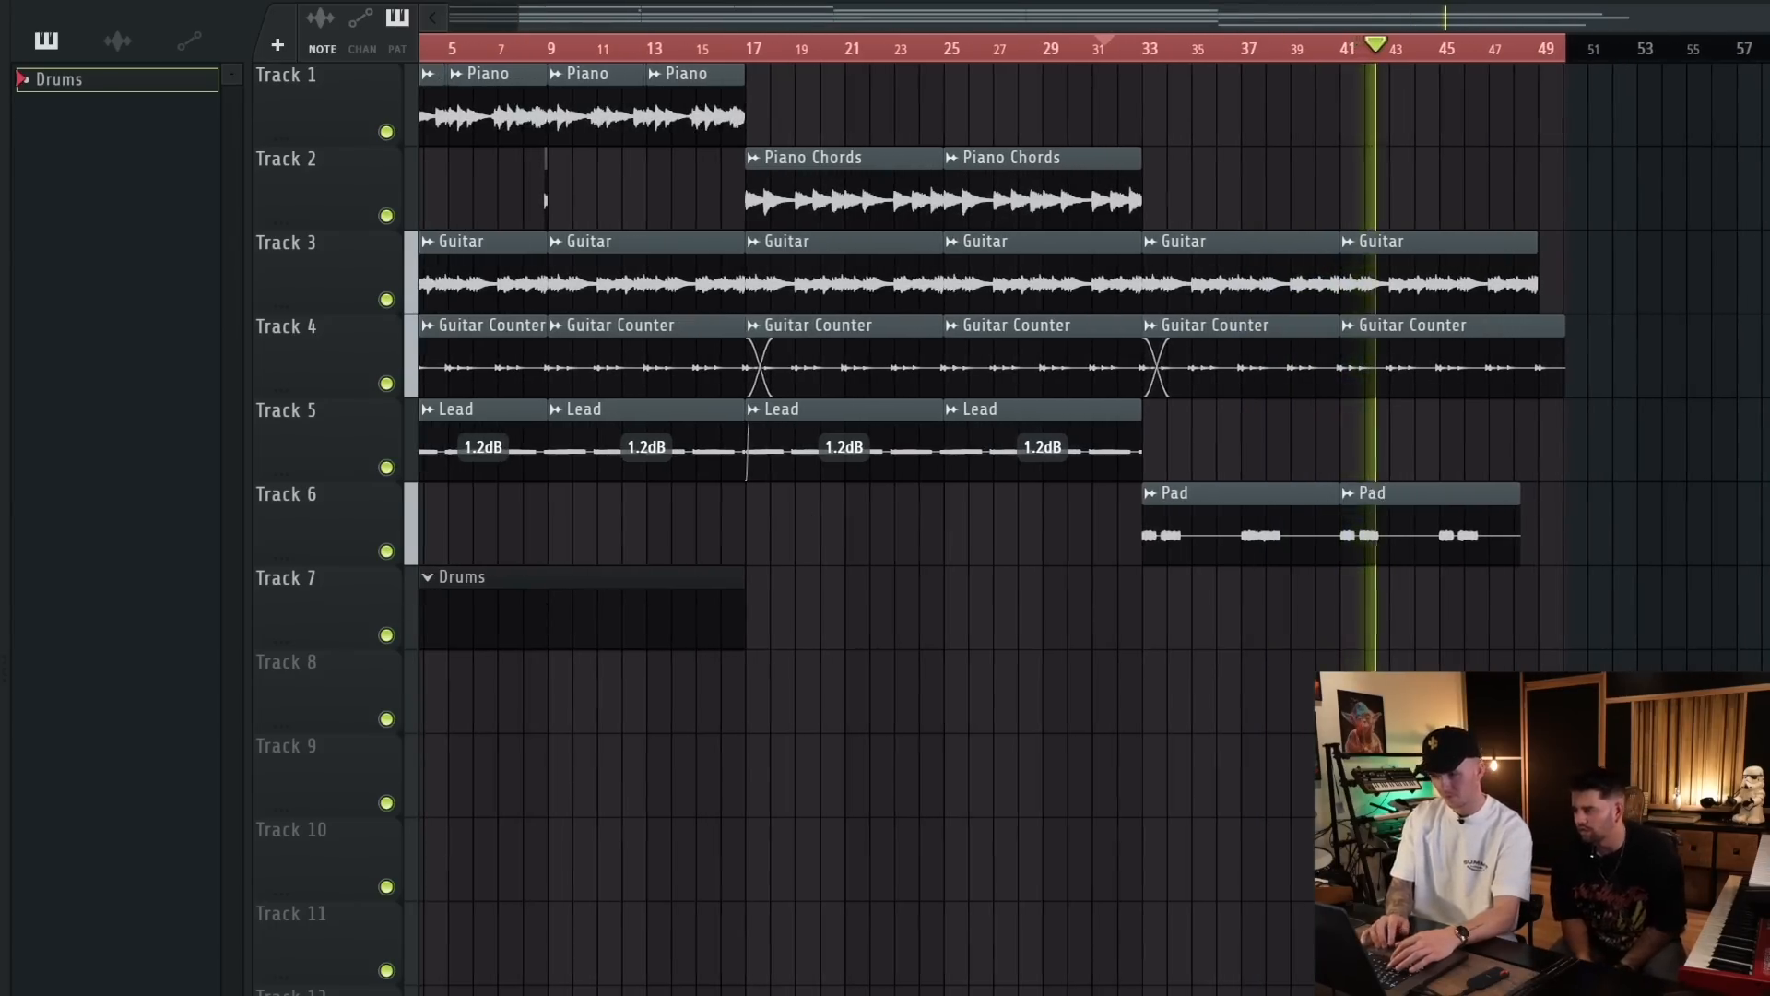
scroll(1046, 384, down, 2)
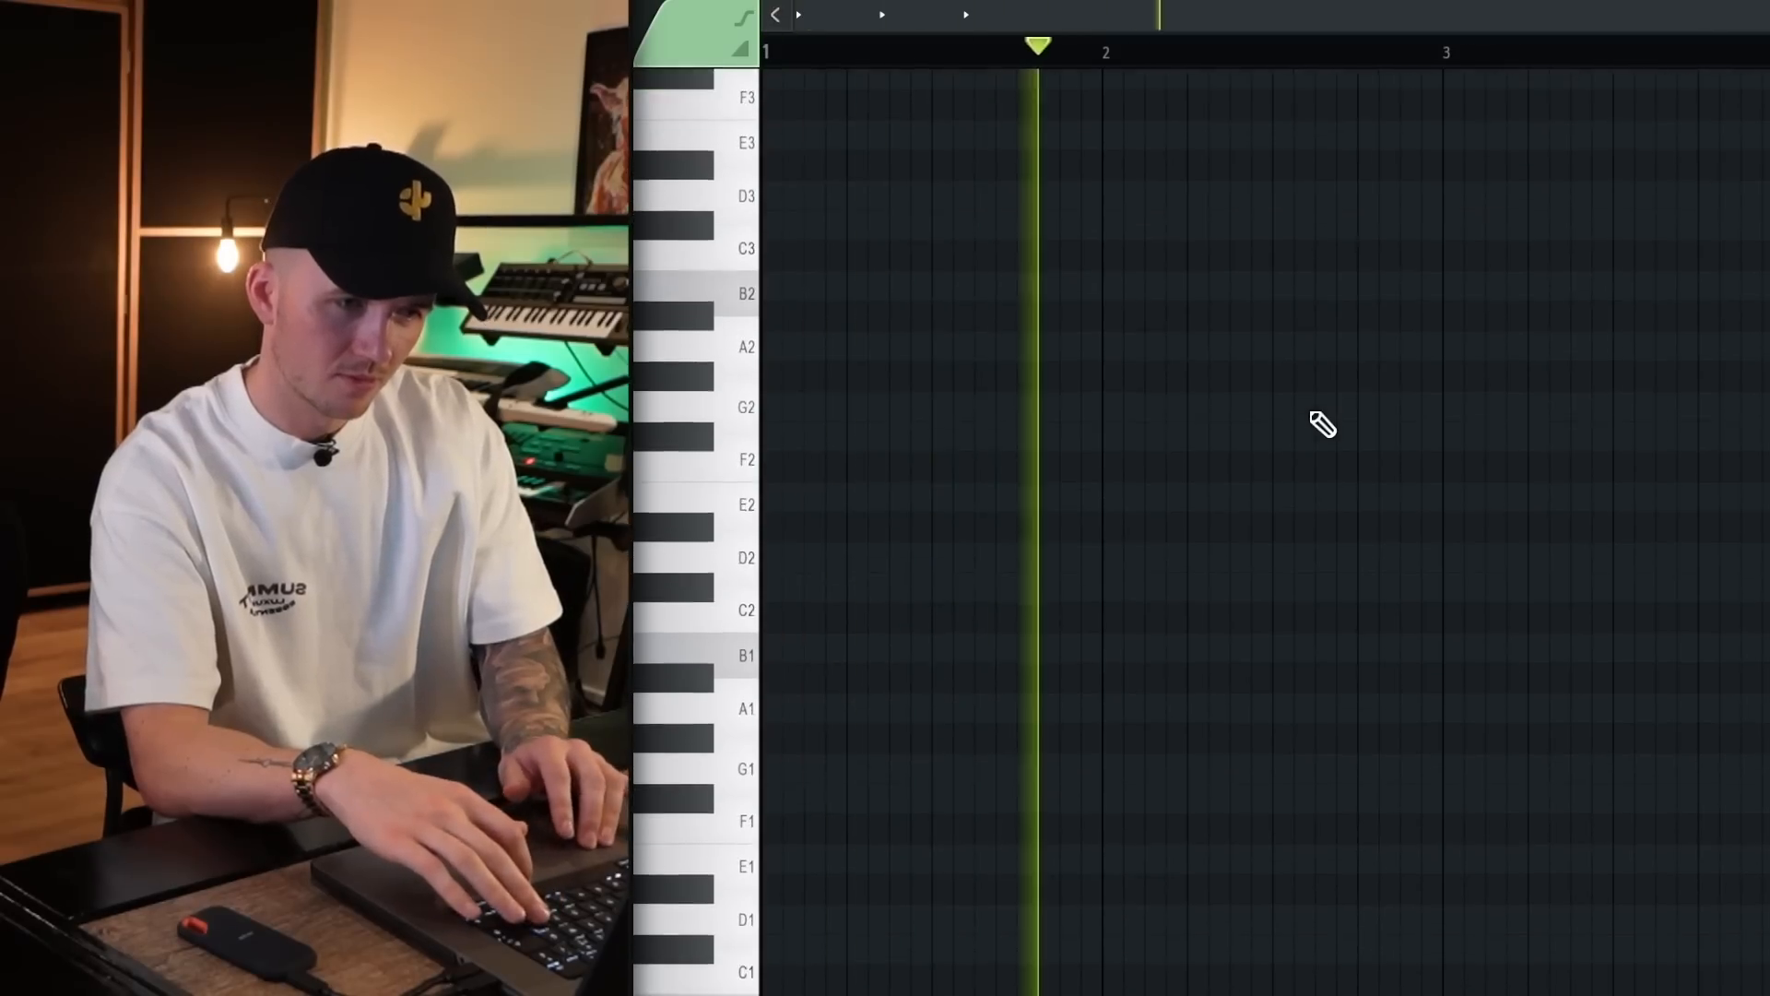
Step: Narrow the time selection to the first half bar and repeat its three C5 notes along the pattern, undoing the surplus copies
scroll(1323, 424, up, 3)
key(ctrl+a)
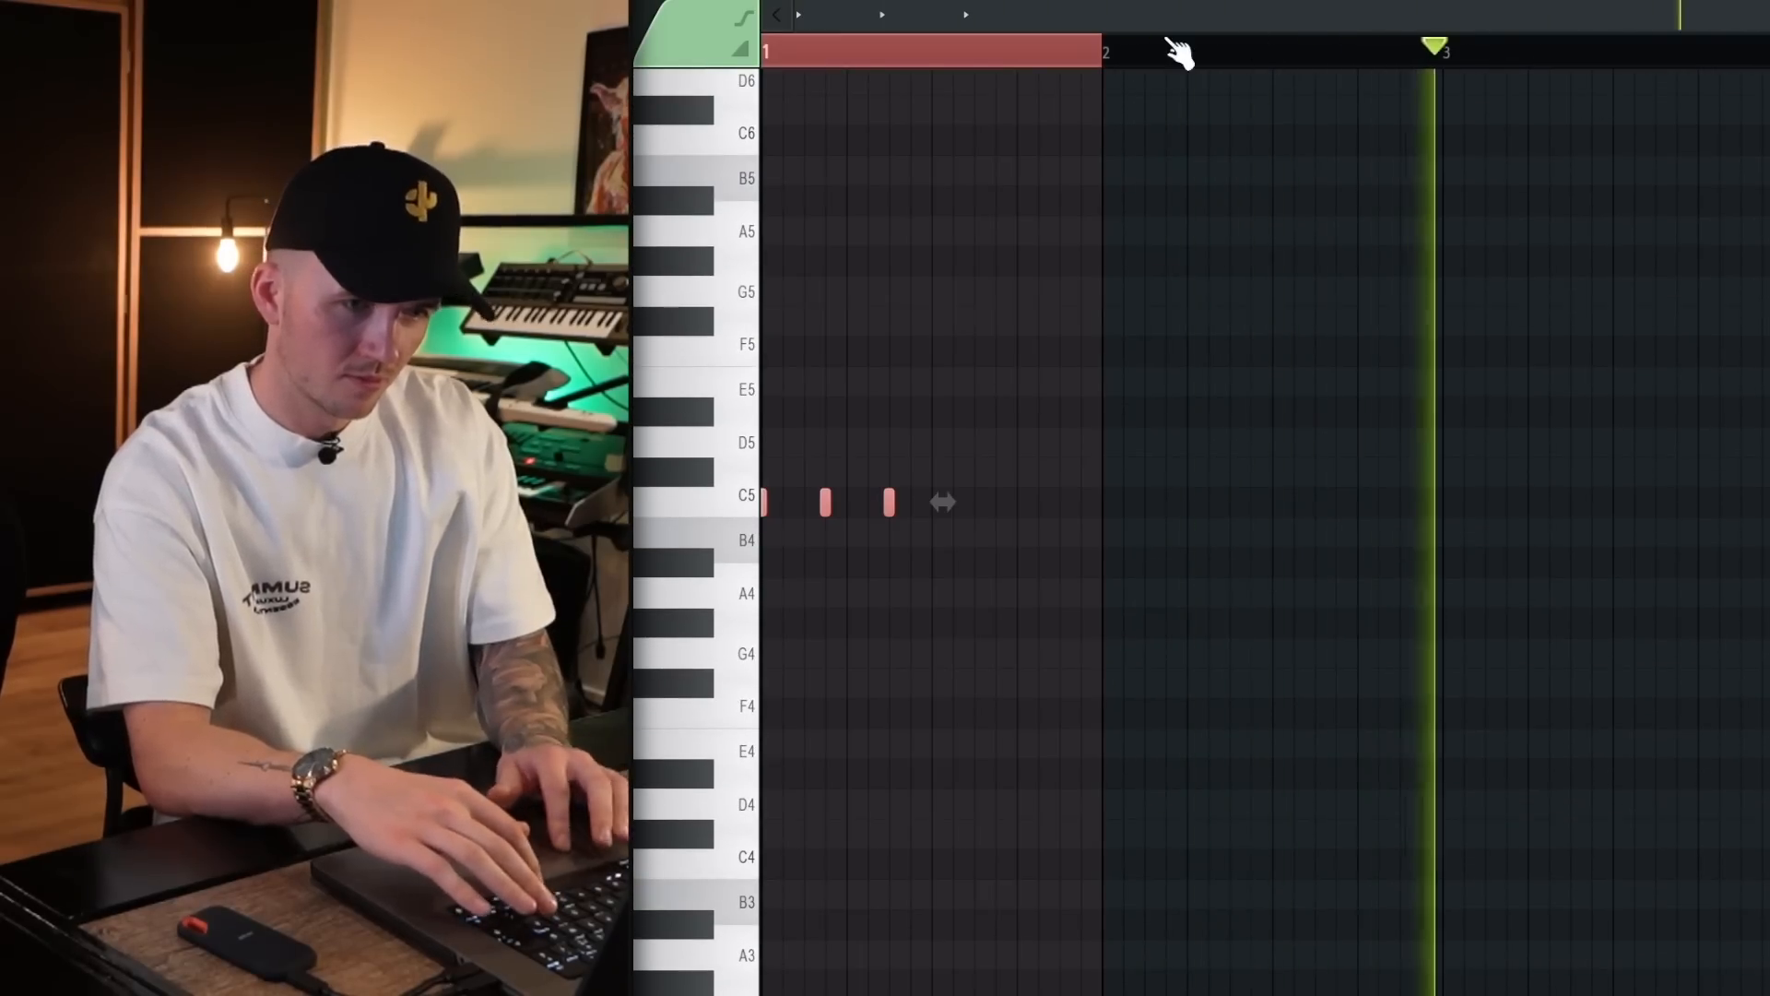
drag(1102, 52, 937, 48)
key(ctrl+b)
key(ctrl+b)
key(ctrl+b)
key(ctrl+b)
key(ctrl+b)
key(ctrl+b)
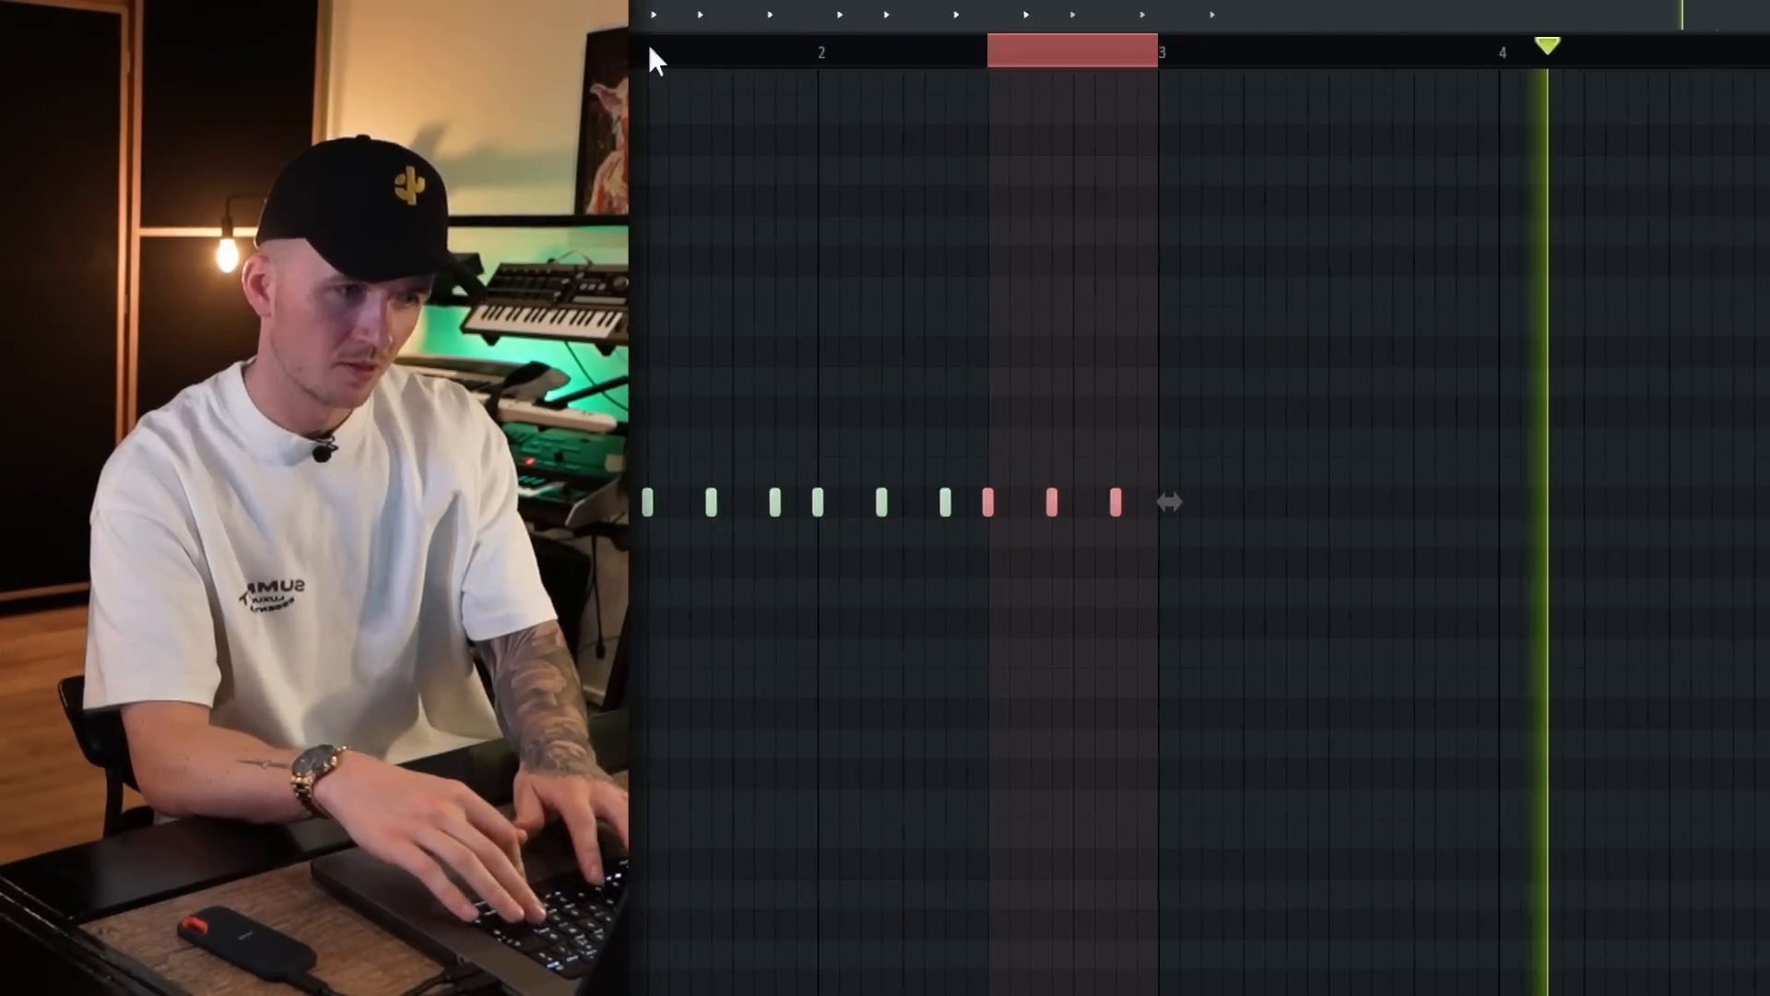
key(ctrl+z)
key(ctrl+z)
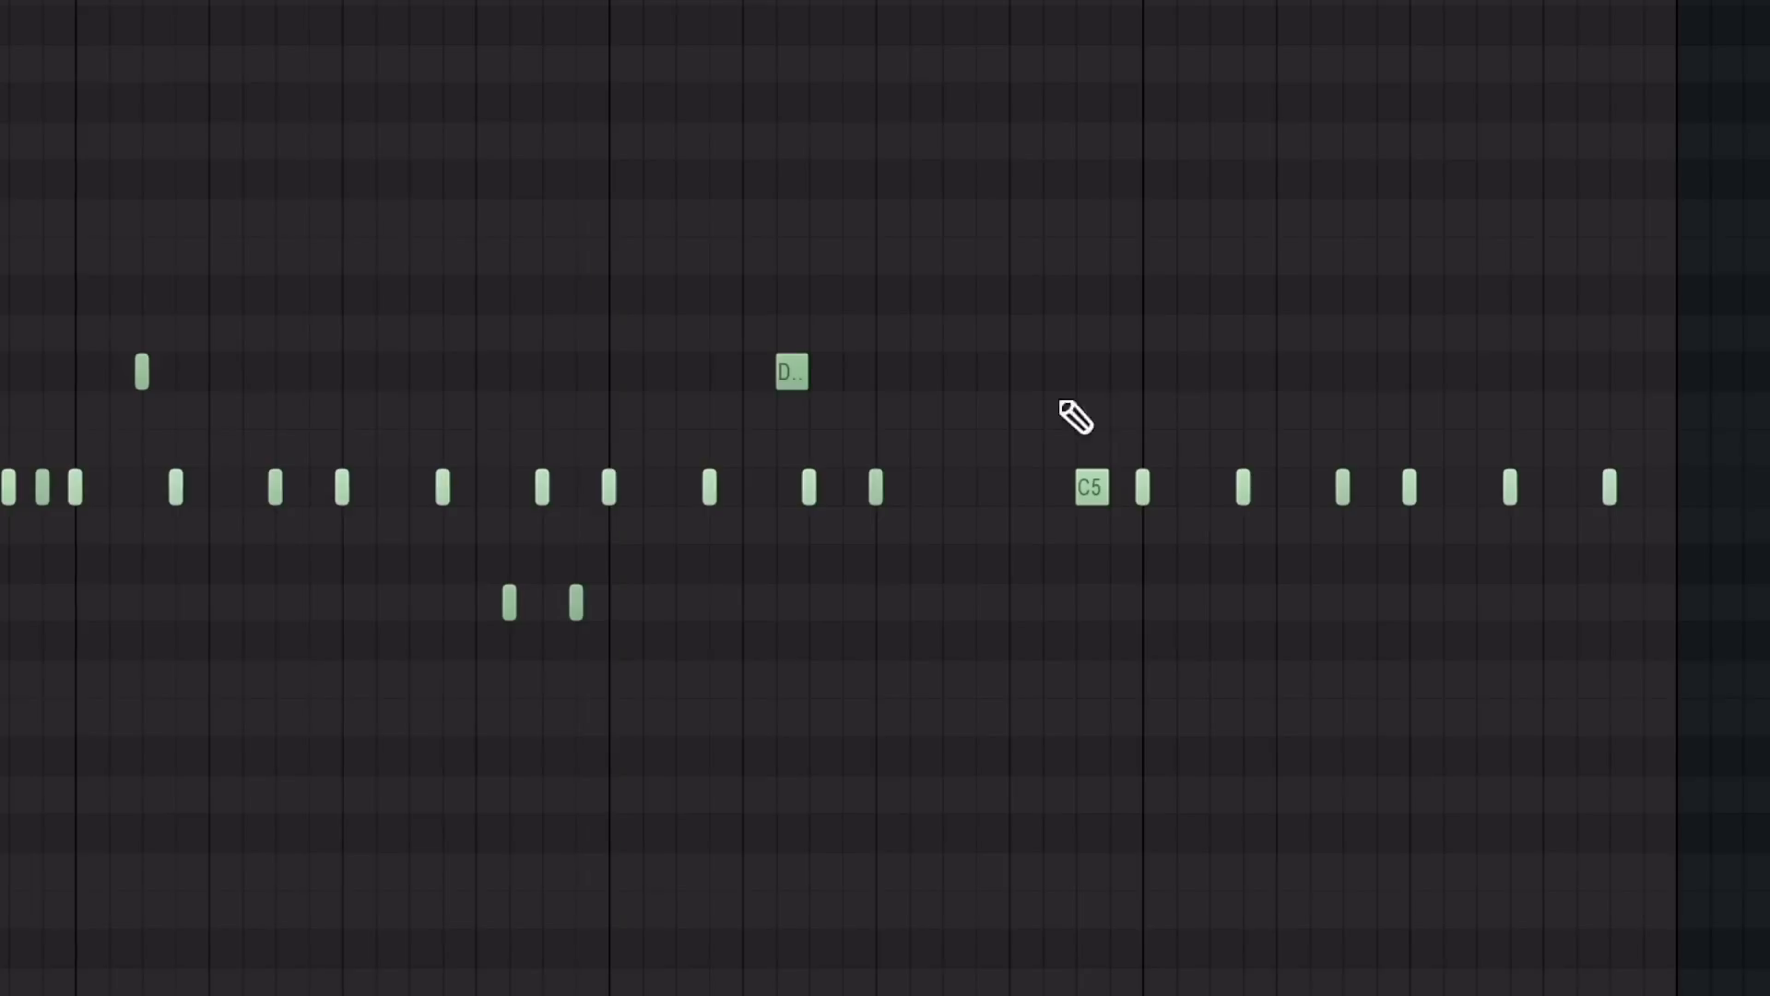
Step: Add a second D#5 note in bar 3 and a D5 accent in the last bar while playing the pattern back
key(space)
click(973, 369)
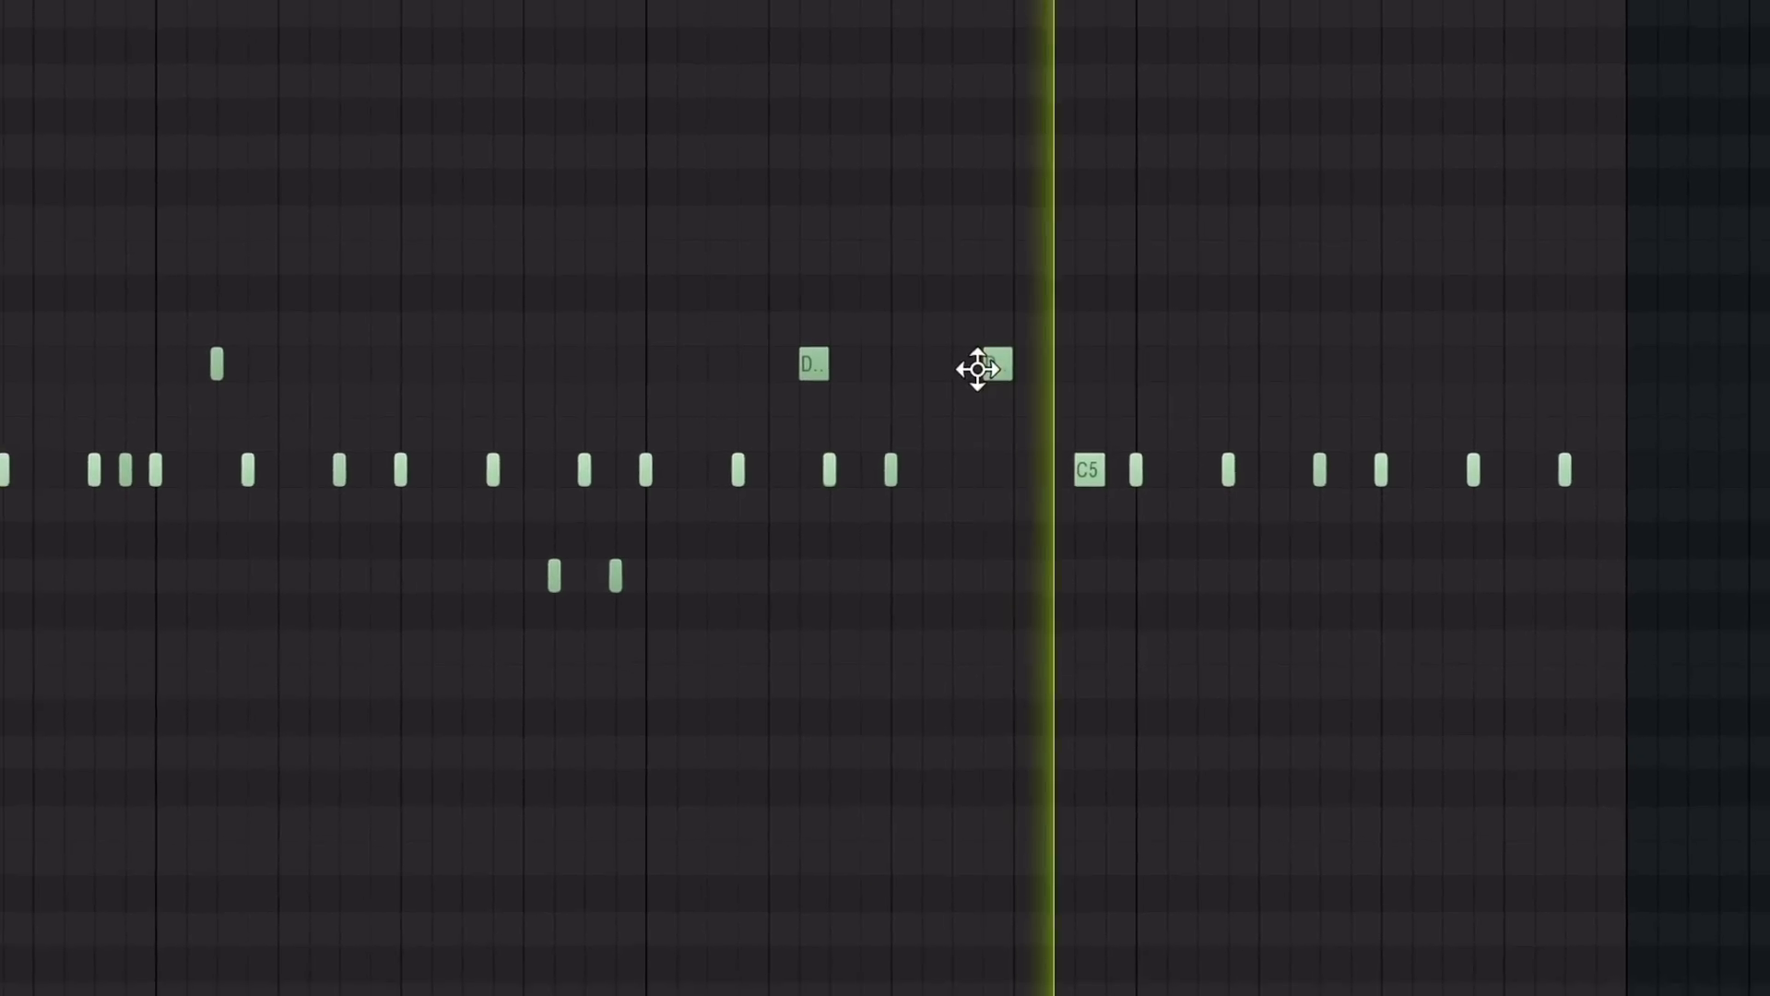
key(space)
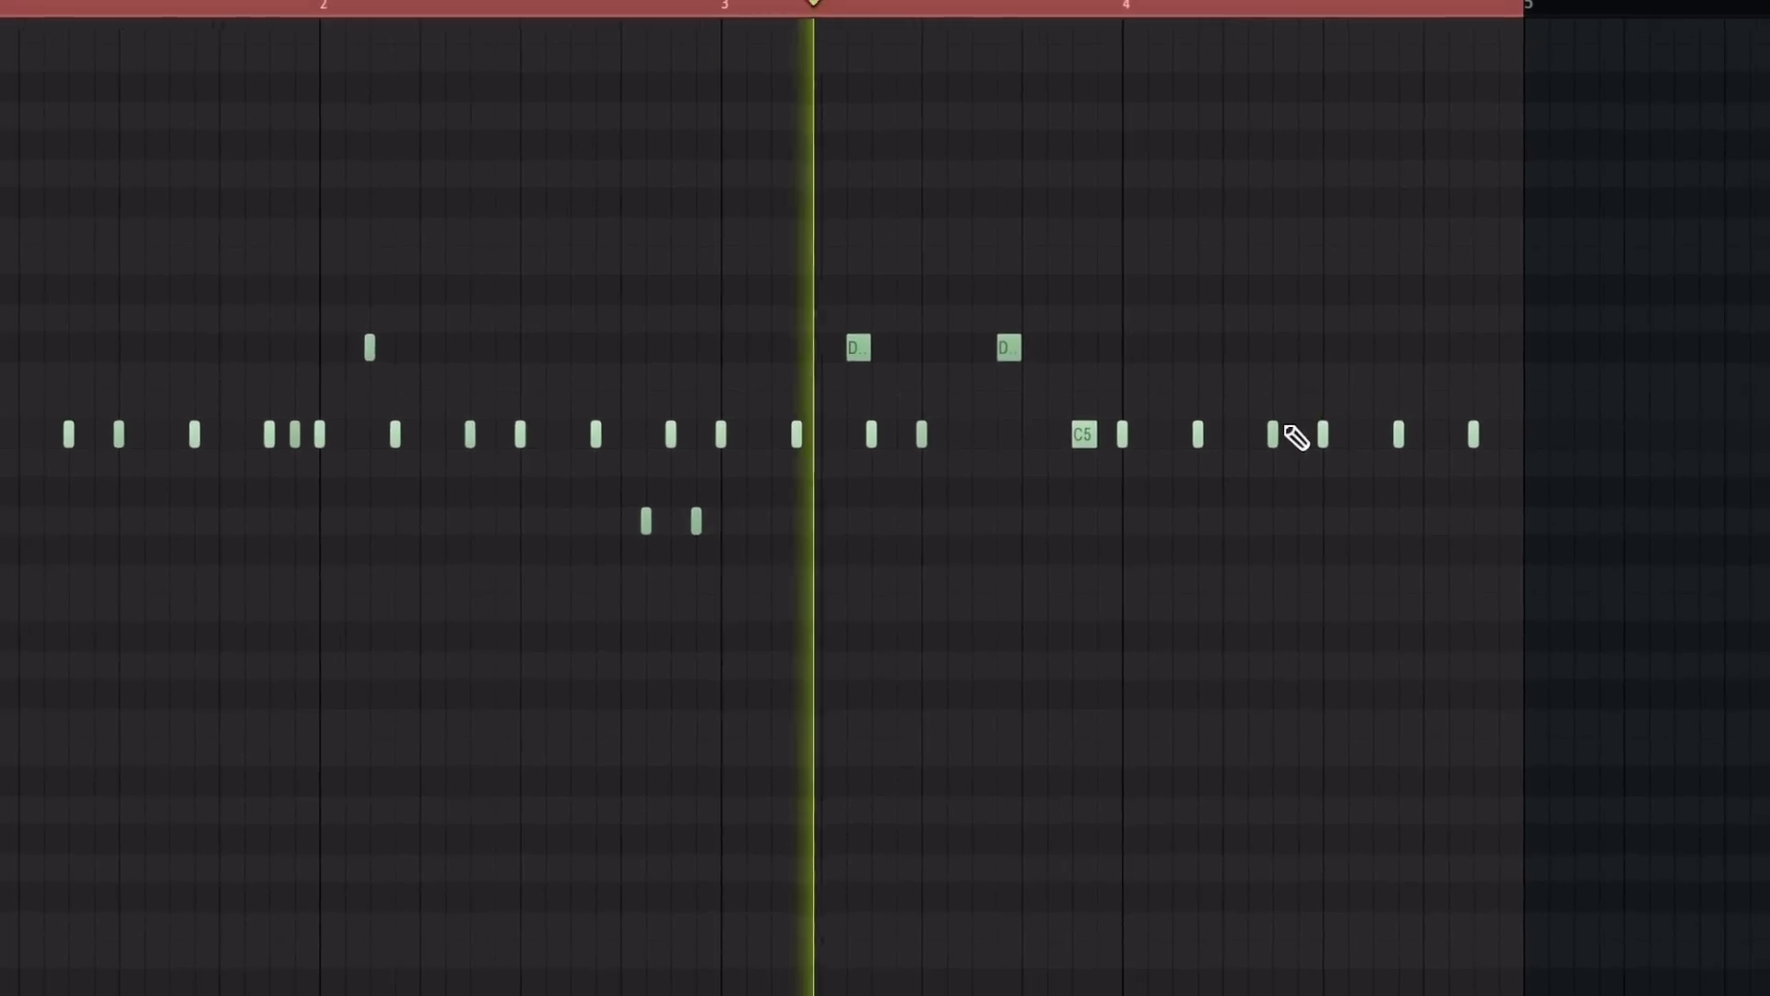
drag(1289, 419, 1261, 488)
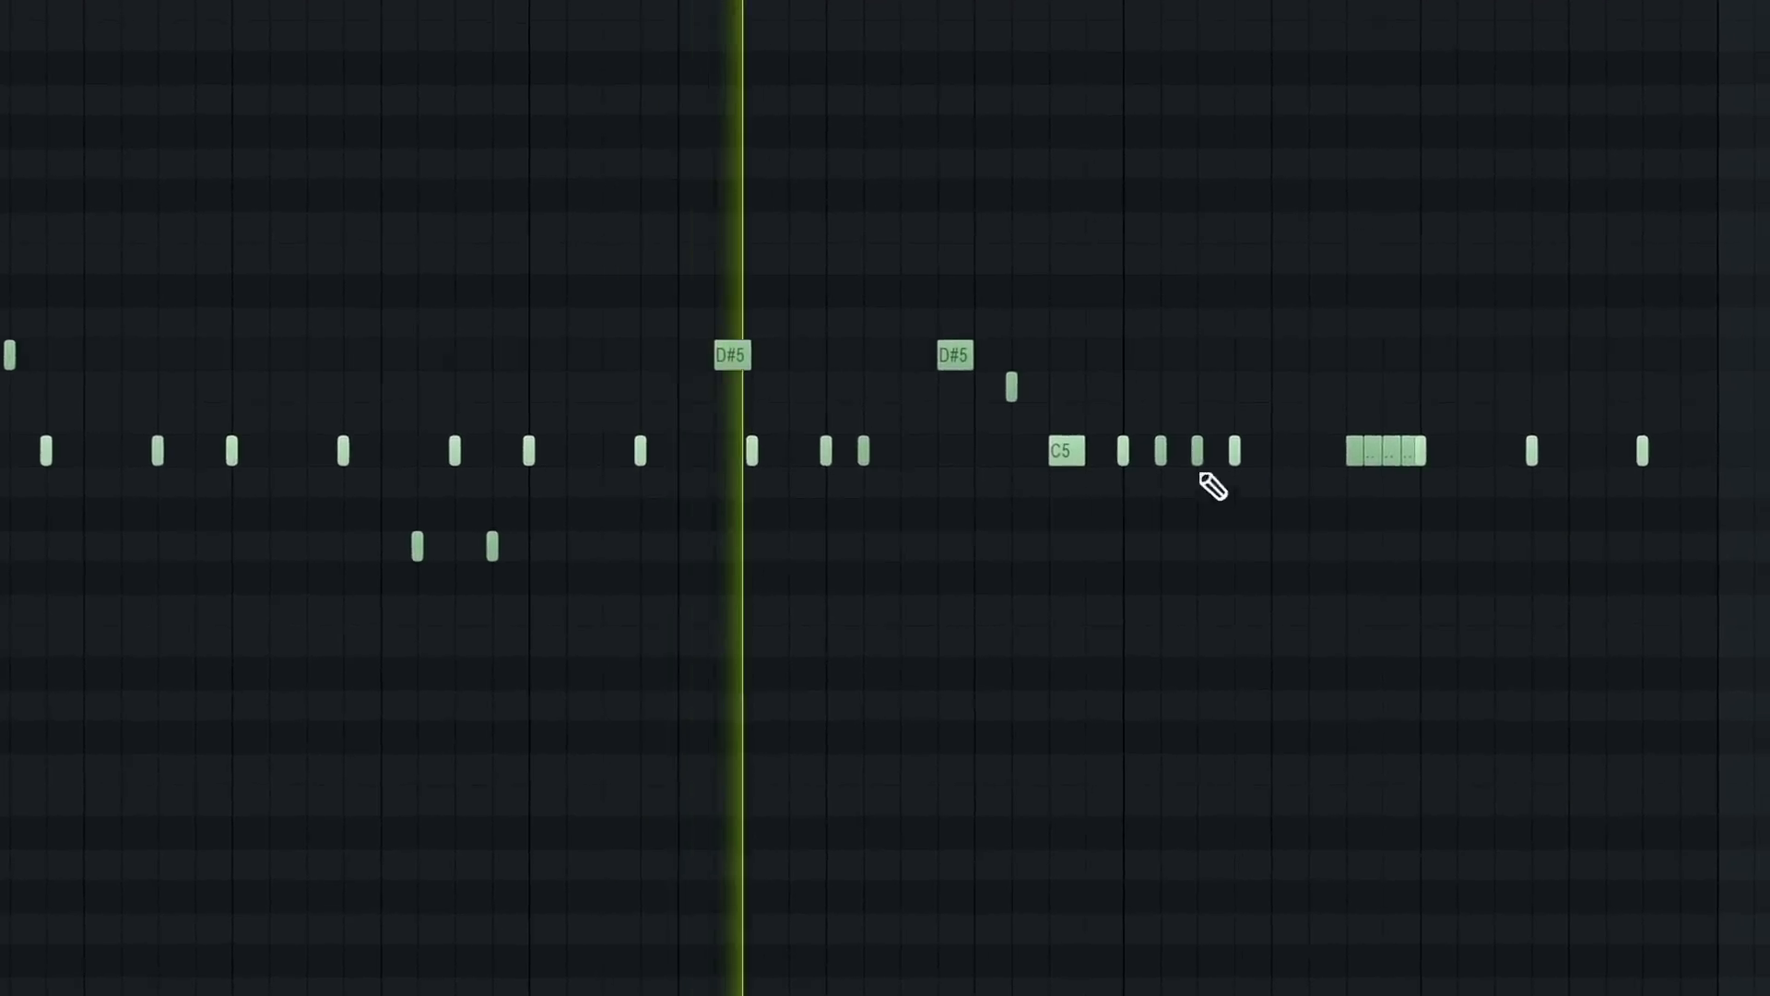
click(1356, 397)
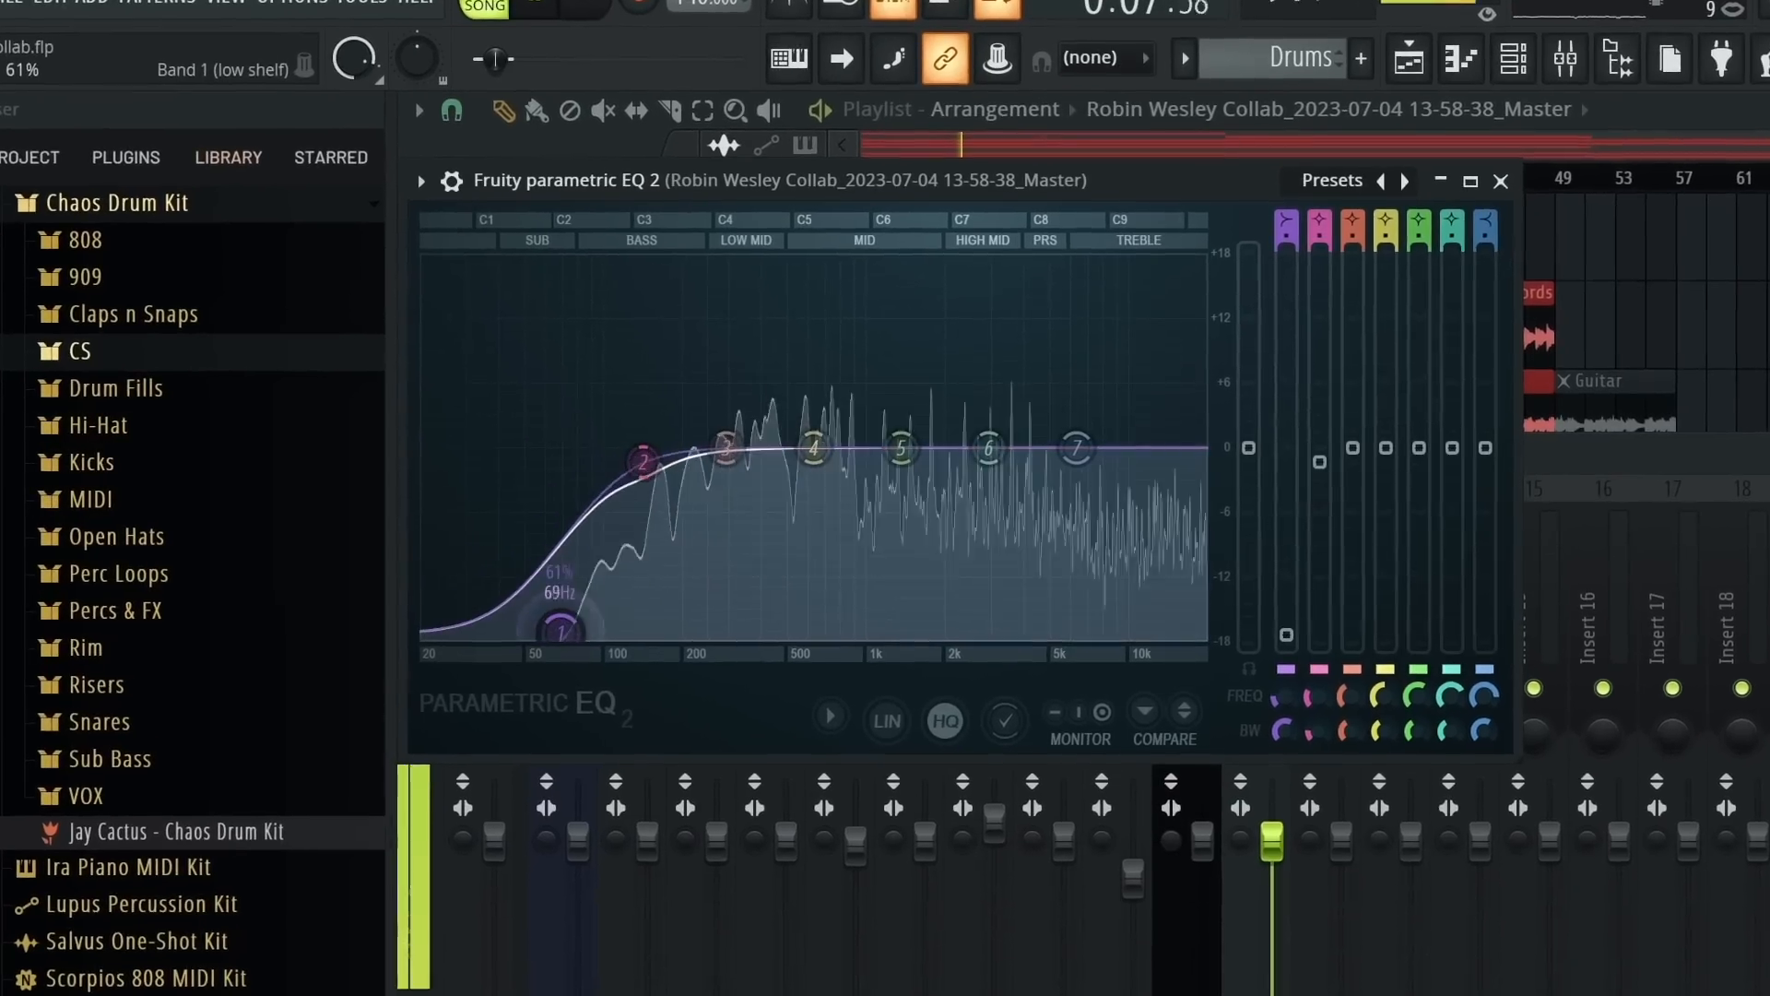
Step: Change the filter type of band 1 in the Parametric EQ 2 on the recorded Master clip's mixer track
drag(1289, 222, 1301, 217)
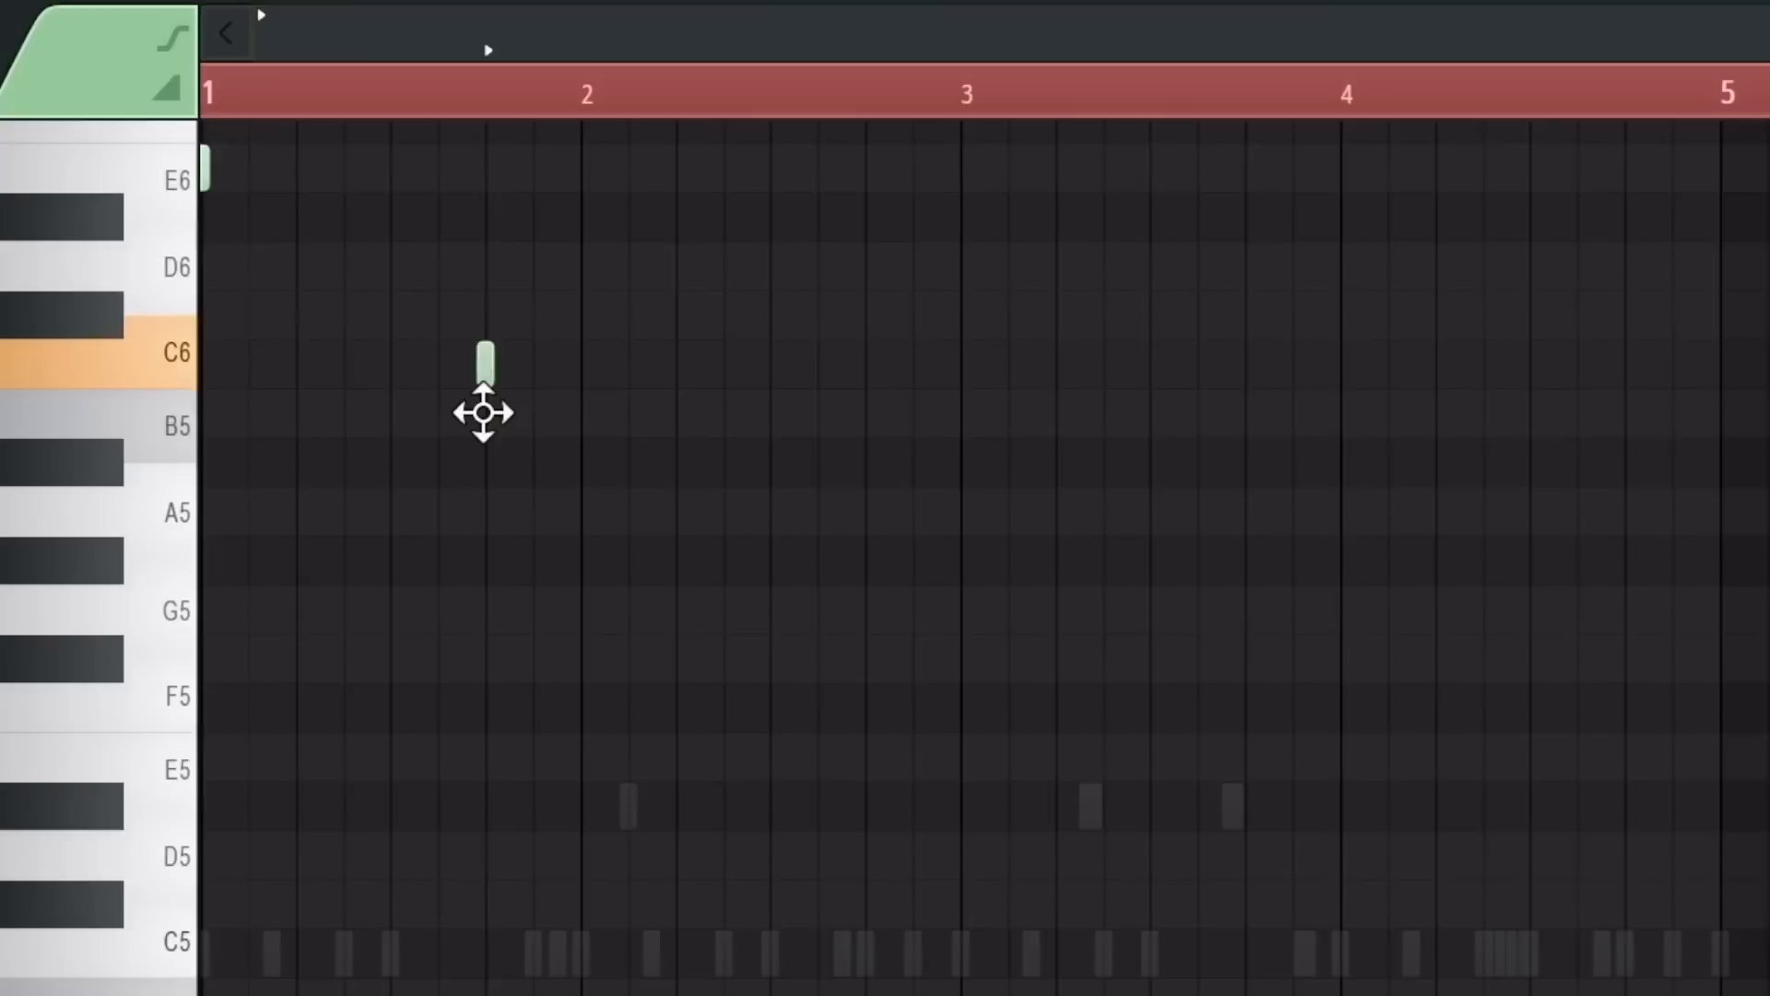
Step: Lower the C6 note in bar 1 to B5 and transpose the whole part down one octave
drag(482, 406, 451, 458)
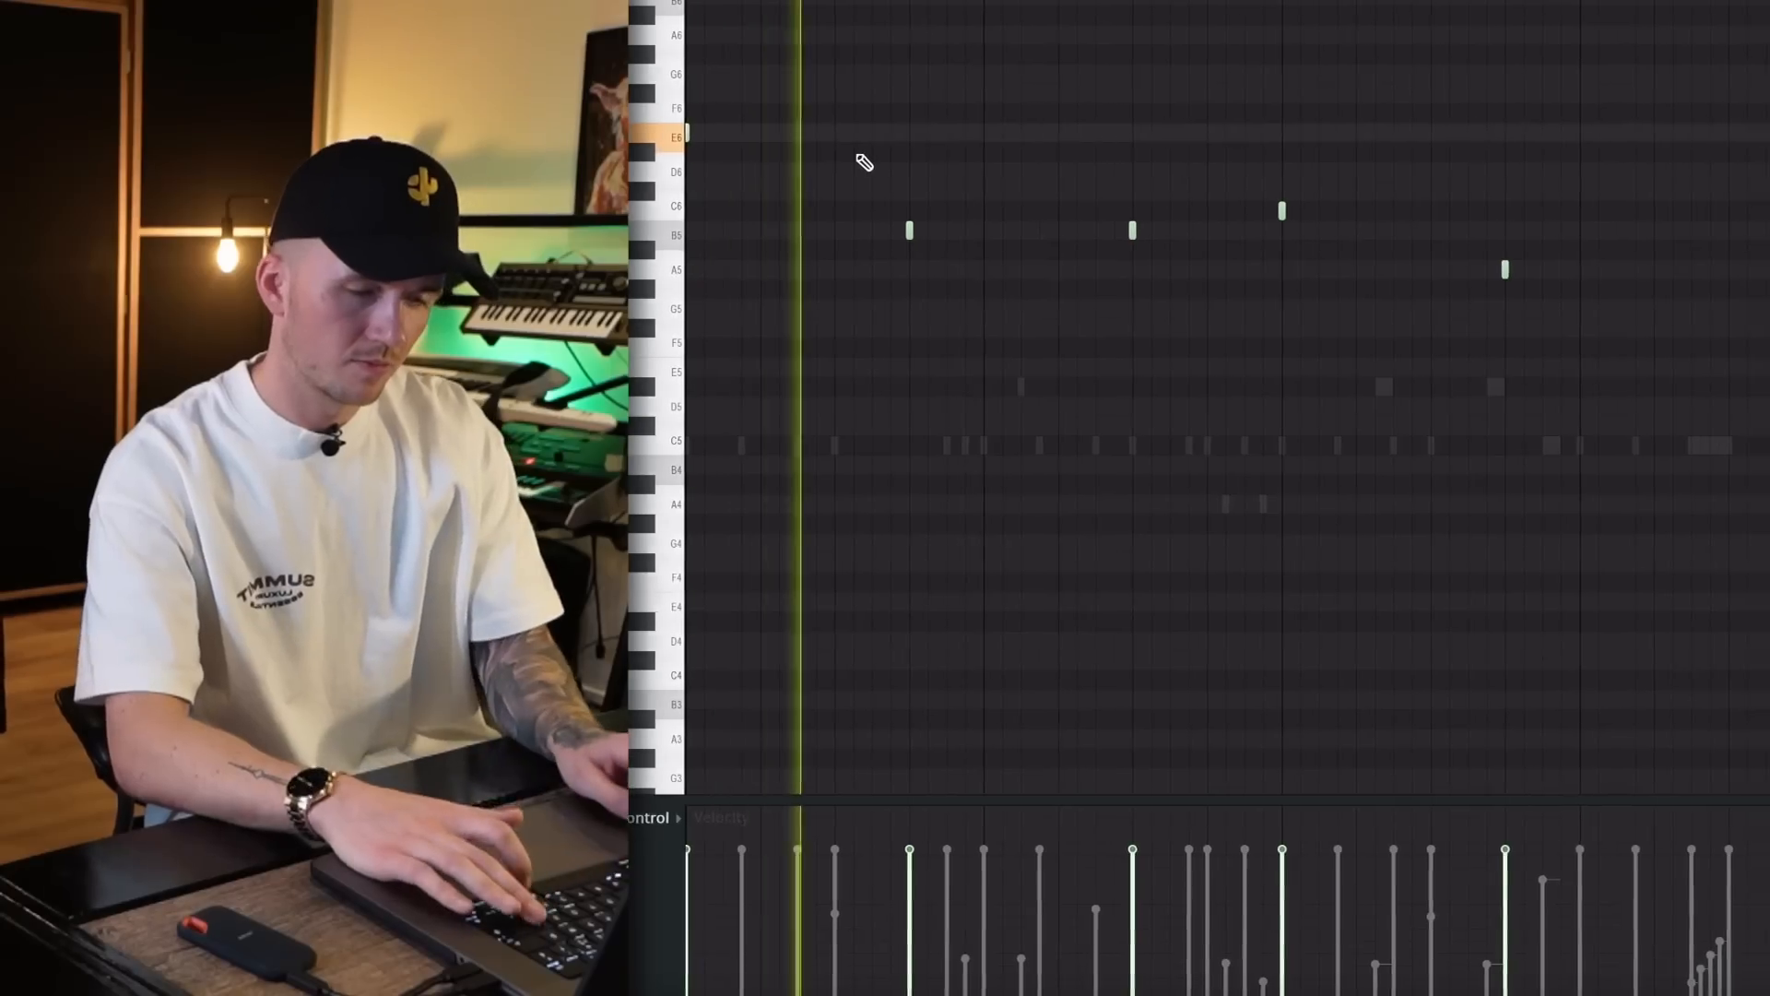
key(ctrl+Down)
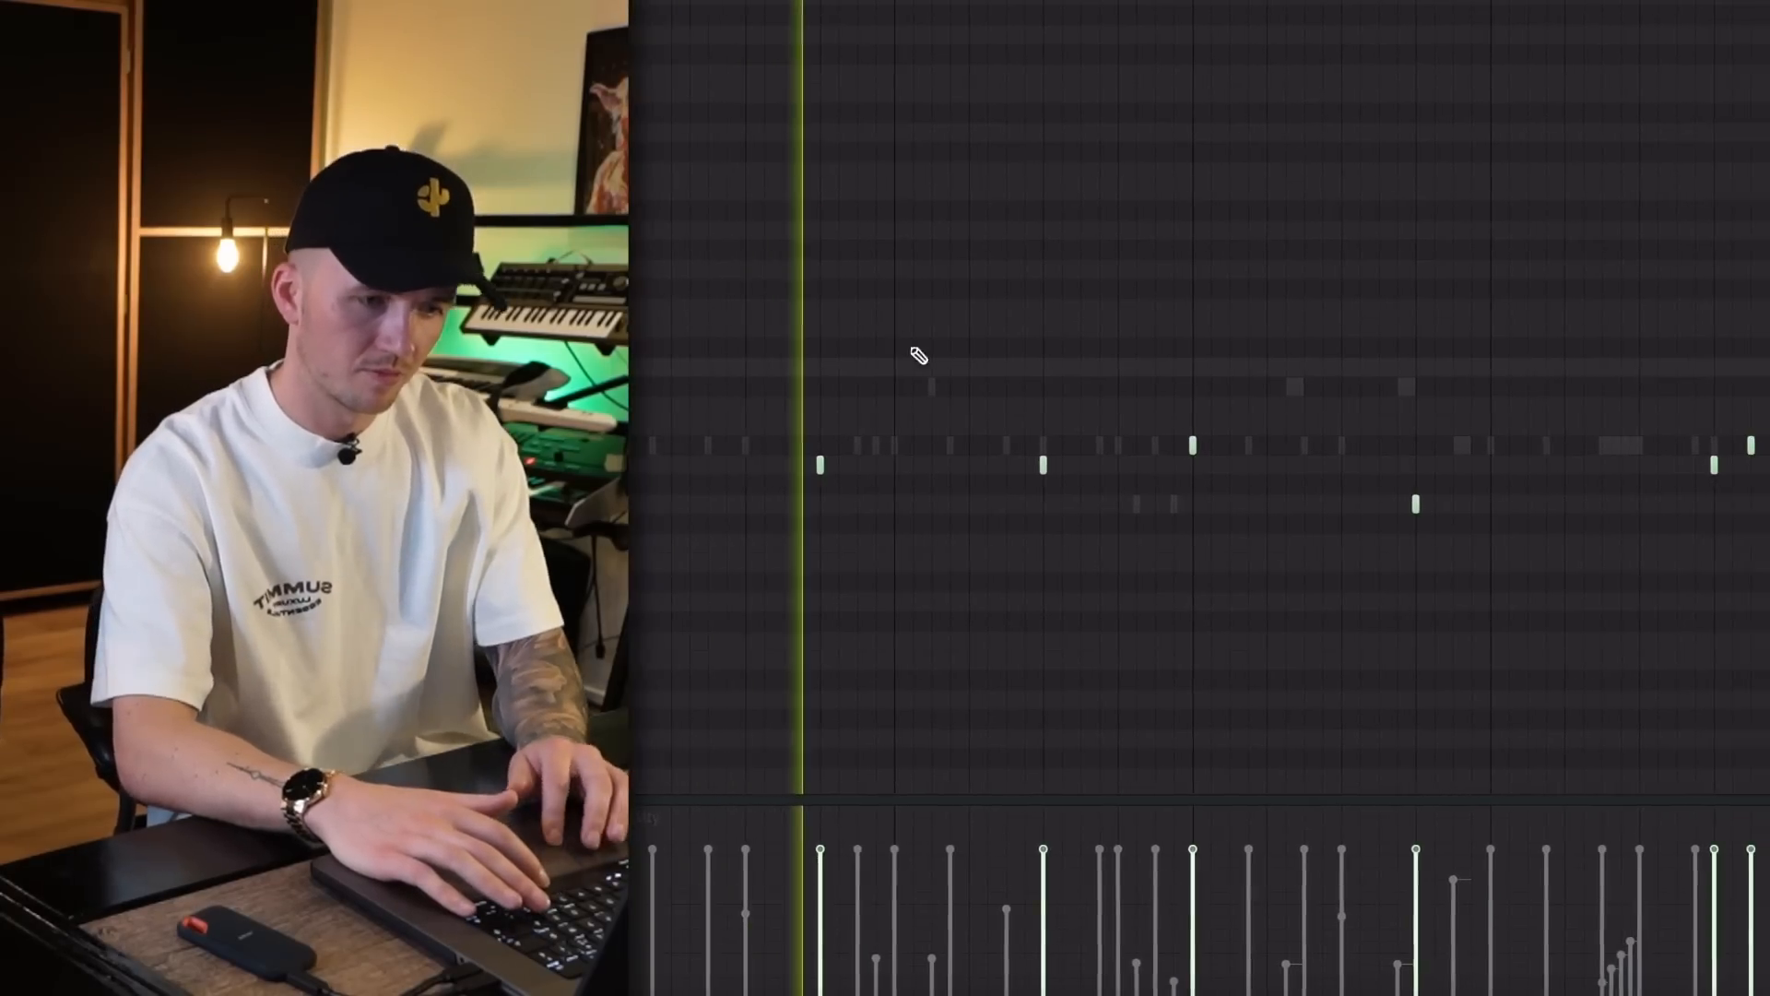
Step: Delete the B4 note in the middle of bar 2 and play through the rest of the pattern to check its fills
right_click(1043, 466)
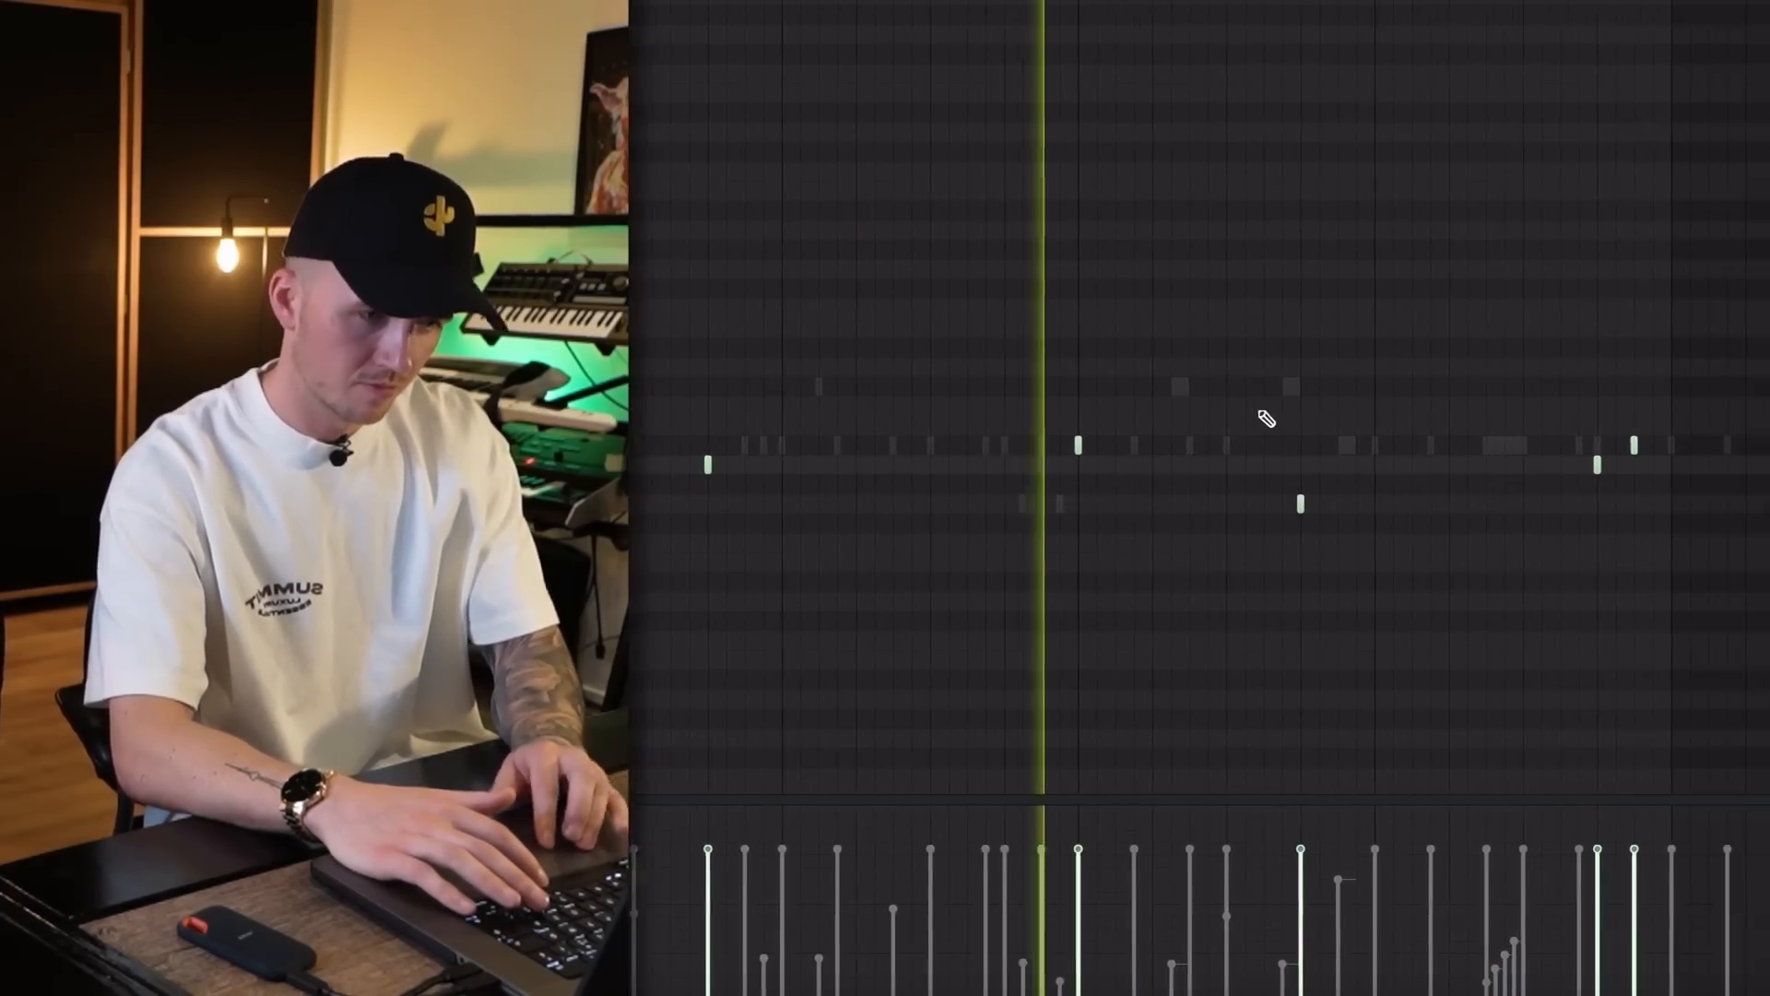
scroll(1265, 419, down, 2)
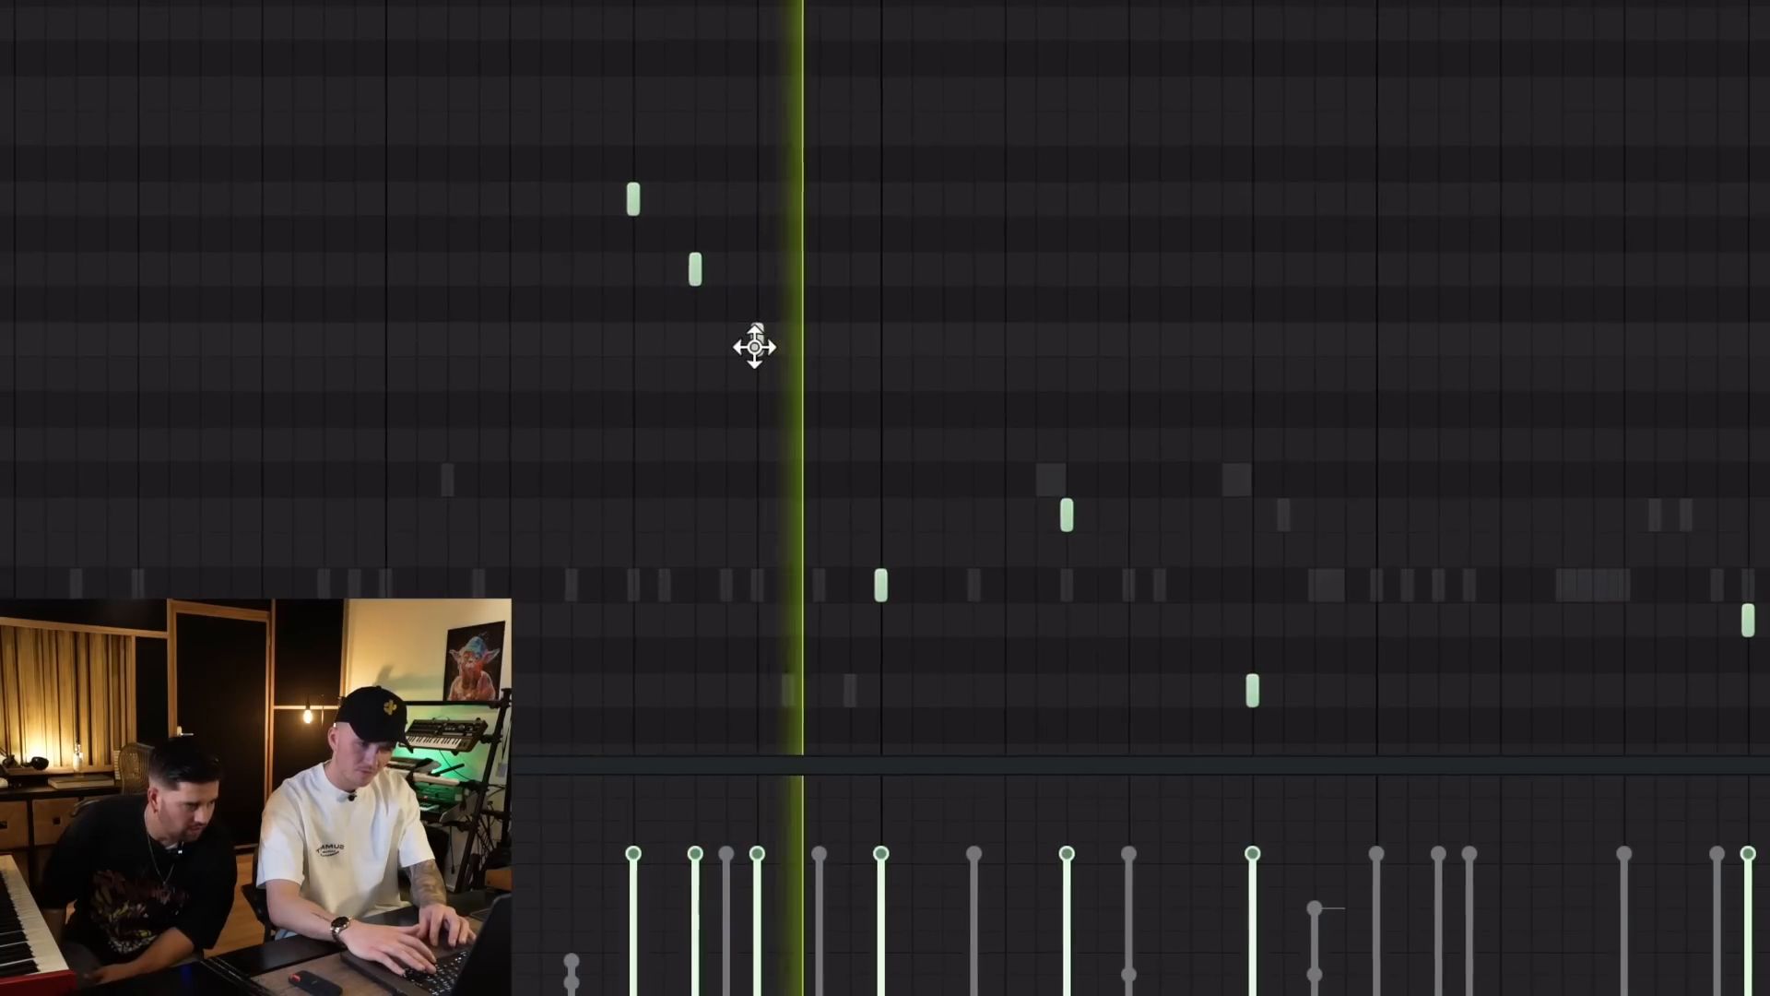
scroll(885, 378, down, 2)
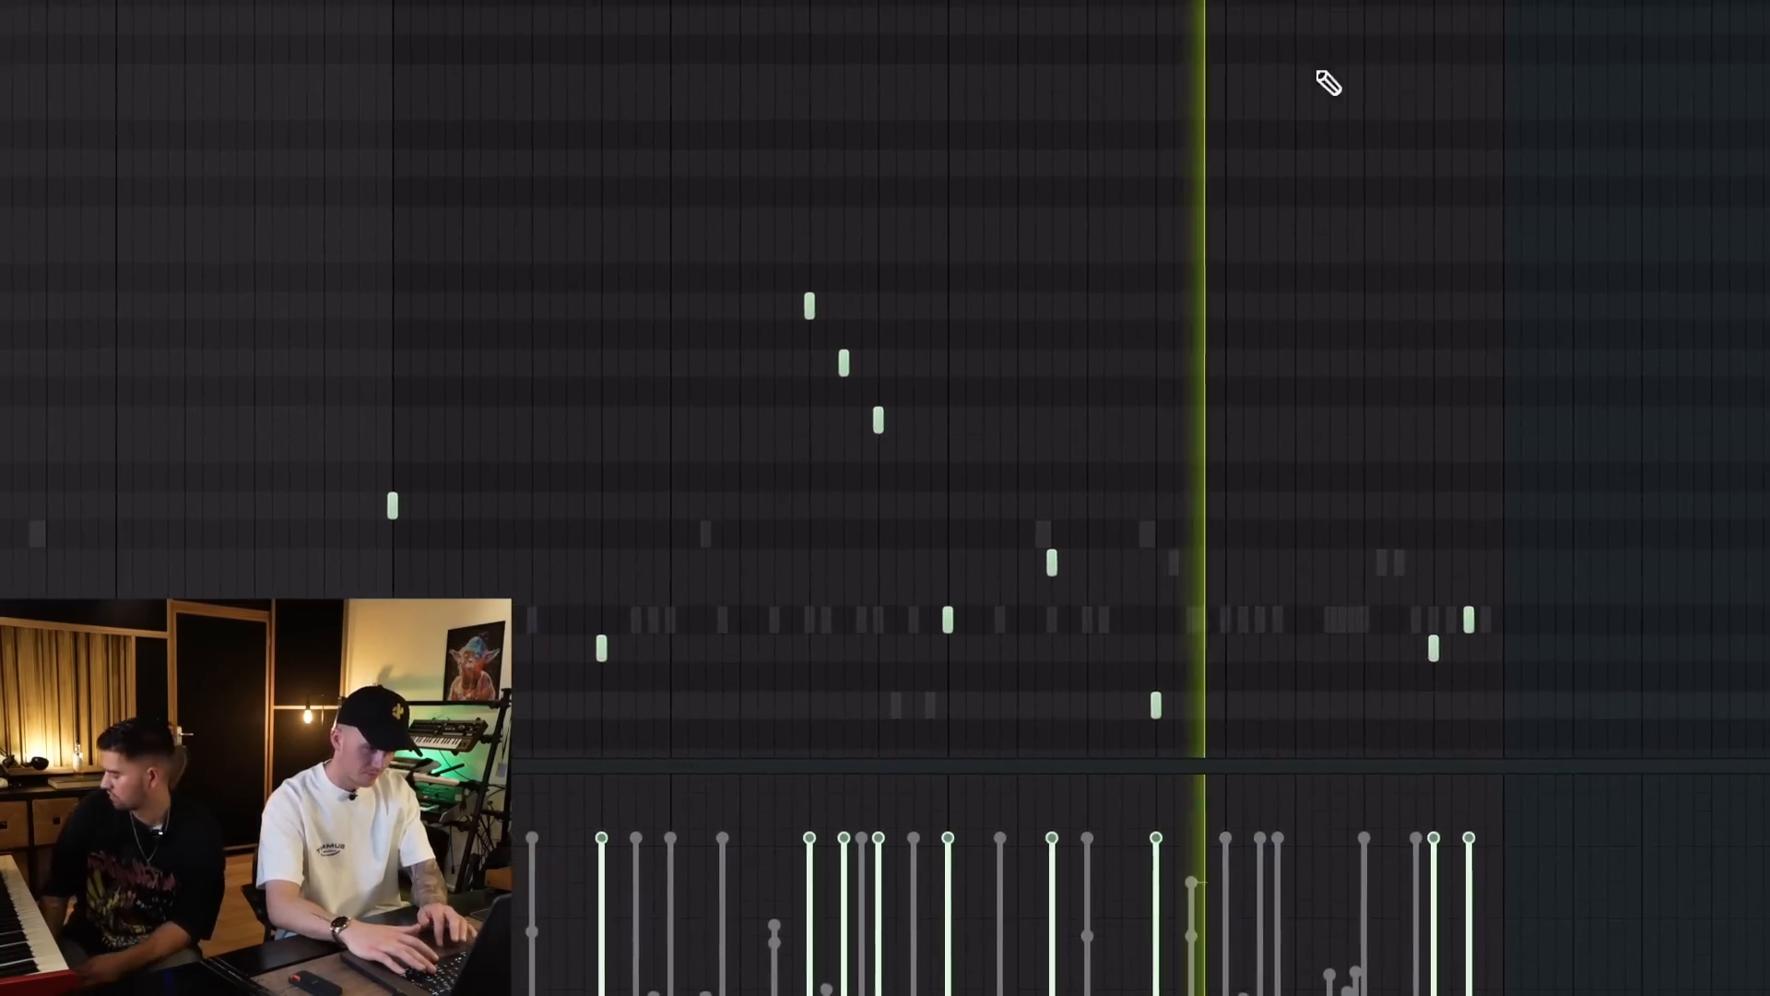
key(space)
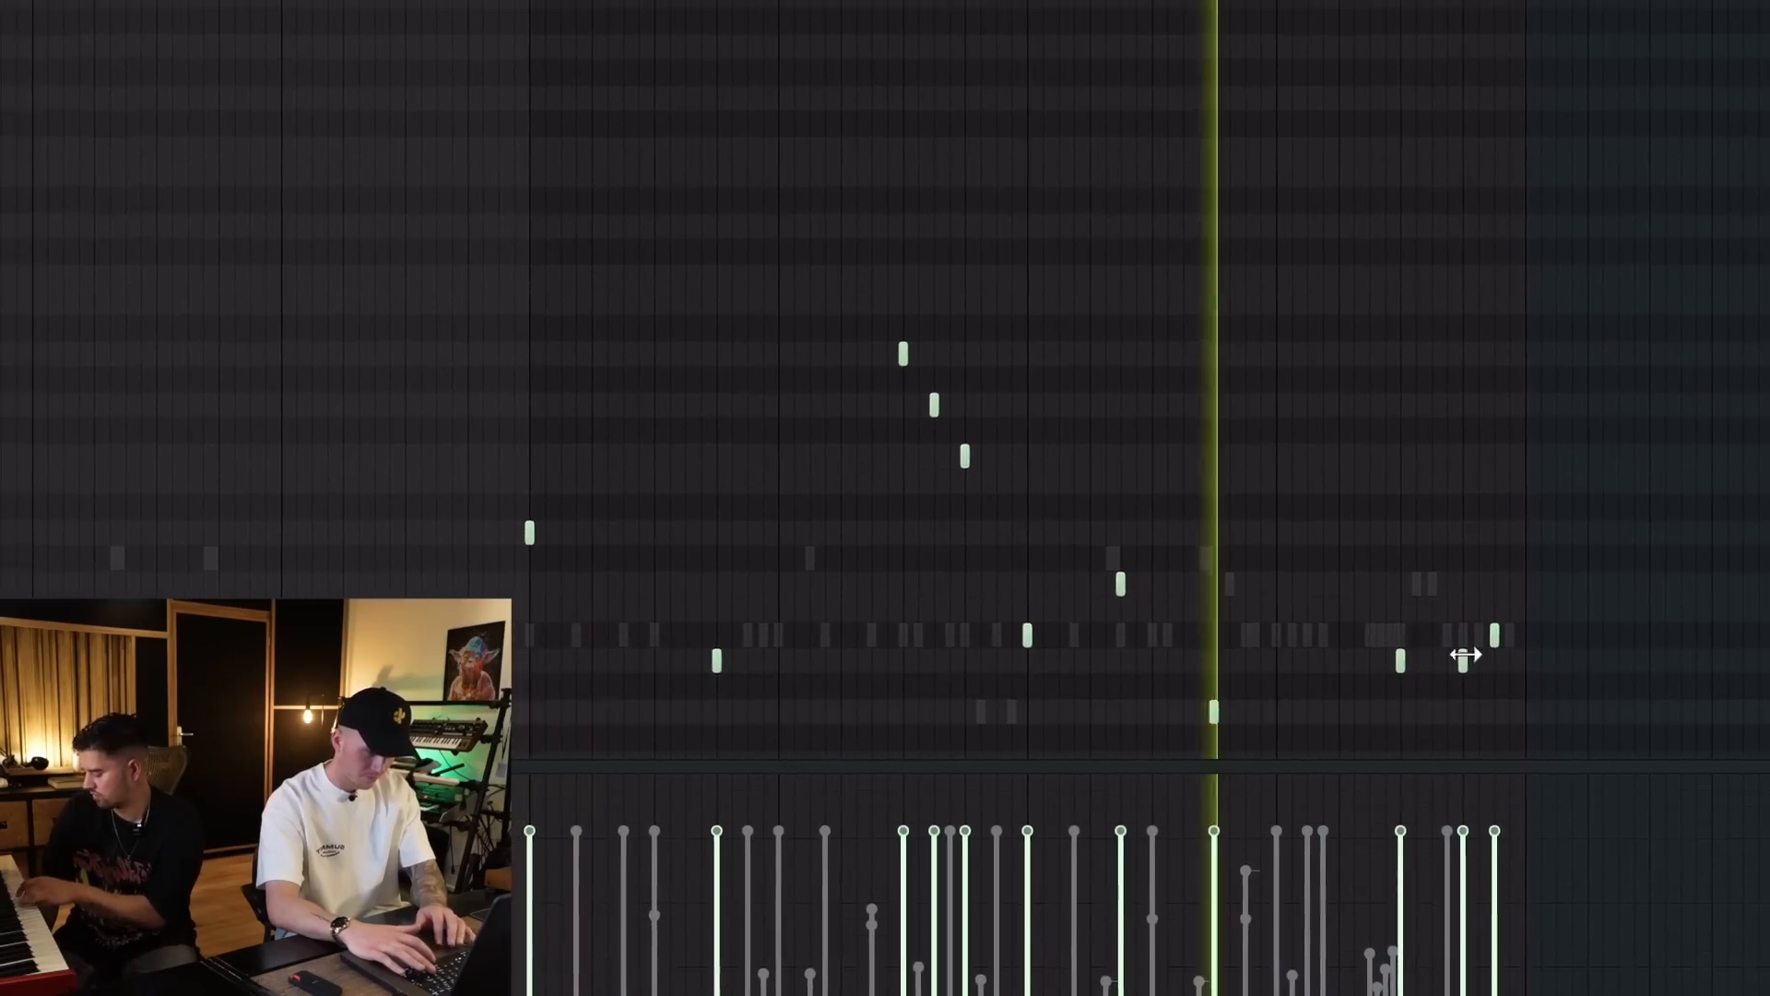
scroll(1475, 660, up, 3)
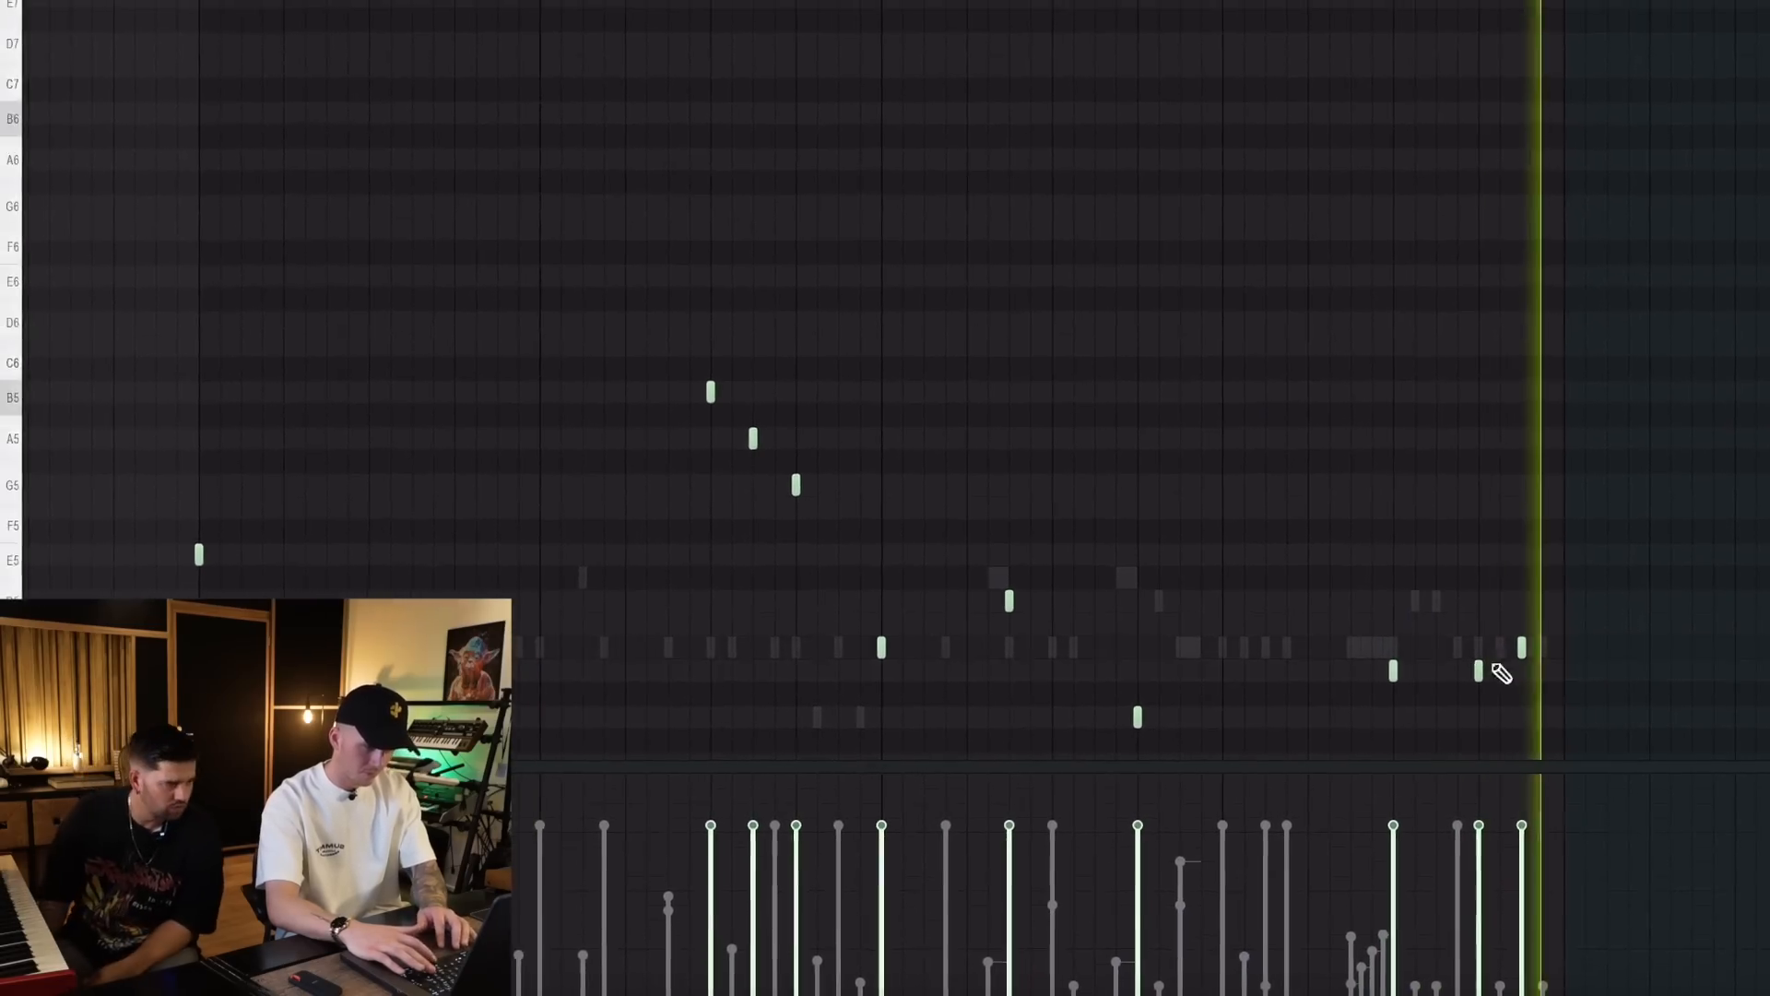
scroll(1509, 662, down, 1)
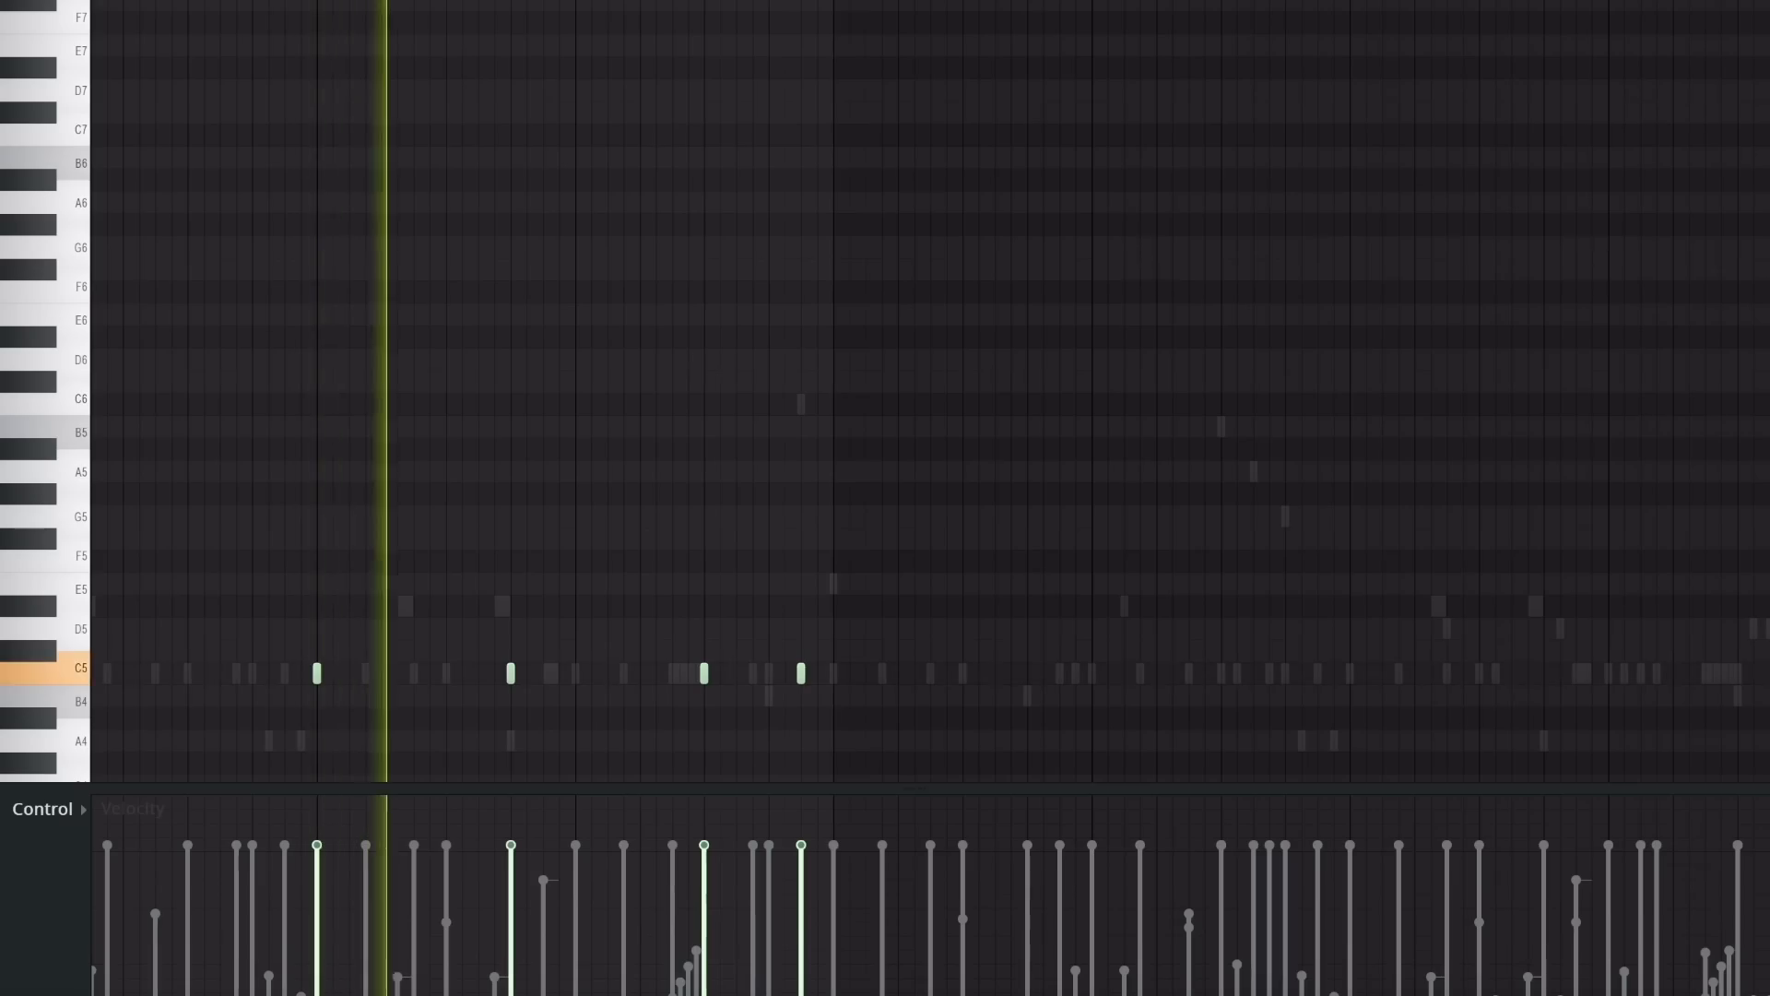
Step: Duplicate all the C5 notes into the second half of the pattern
key(ctrl+a)
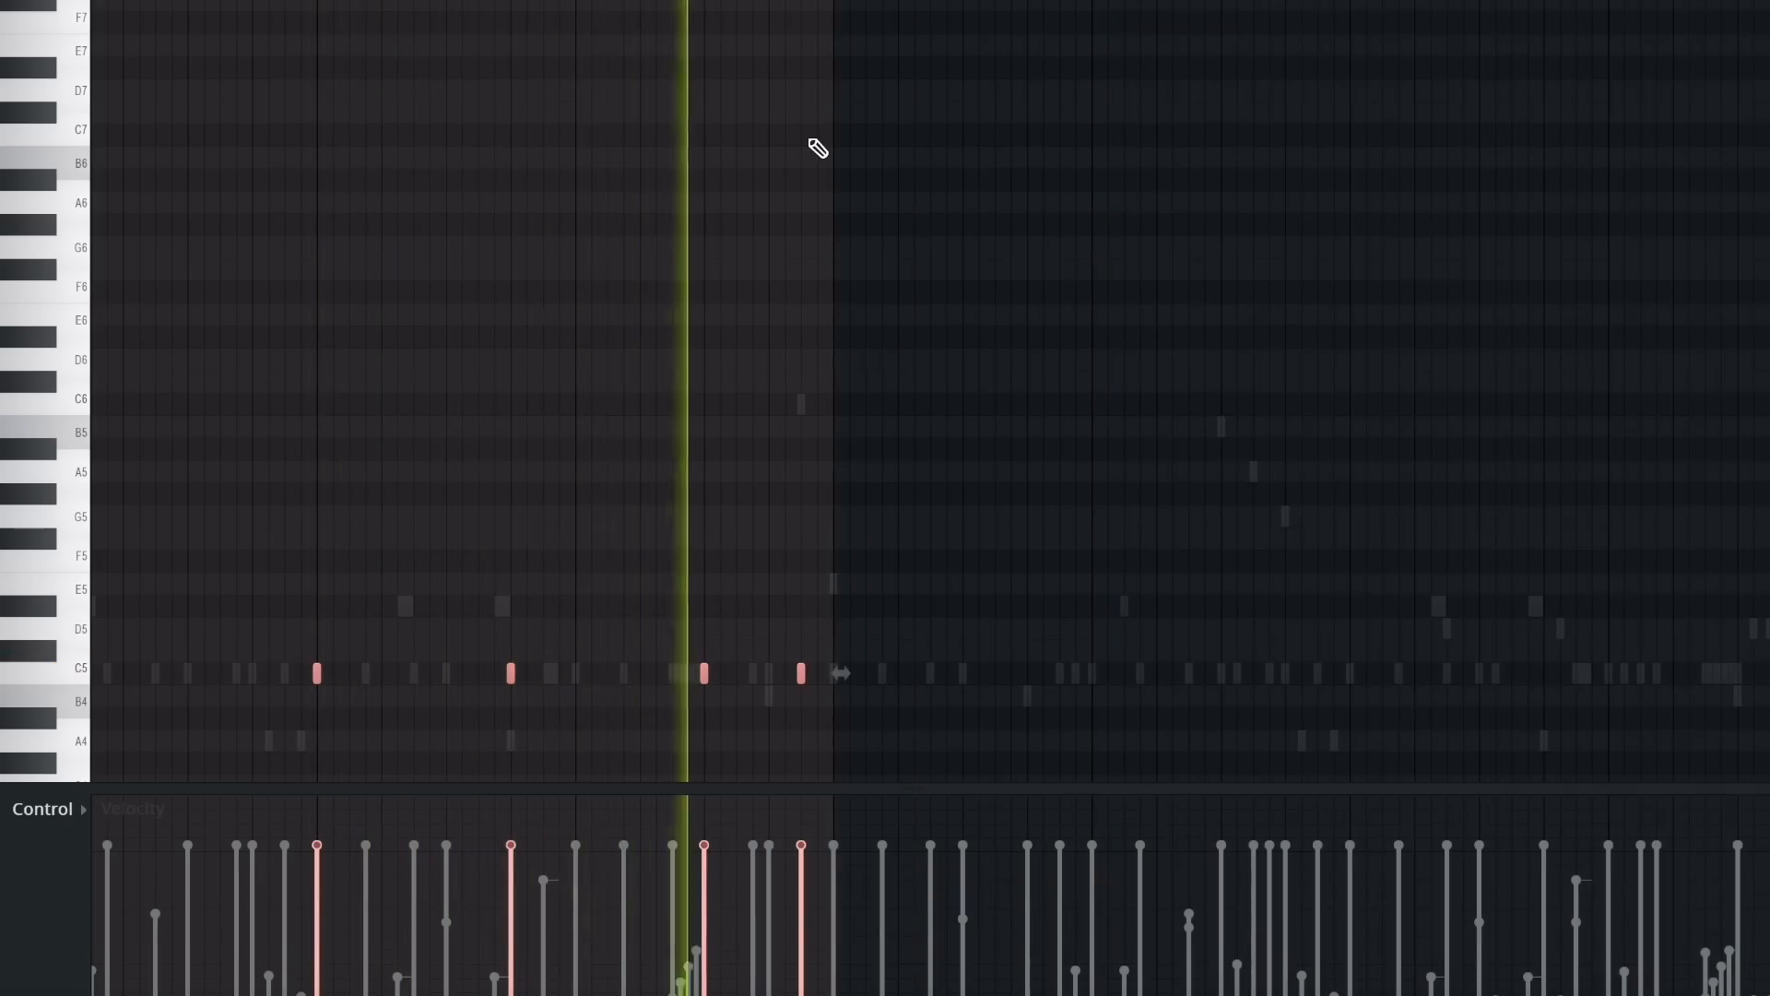
key(ctrl+b)
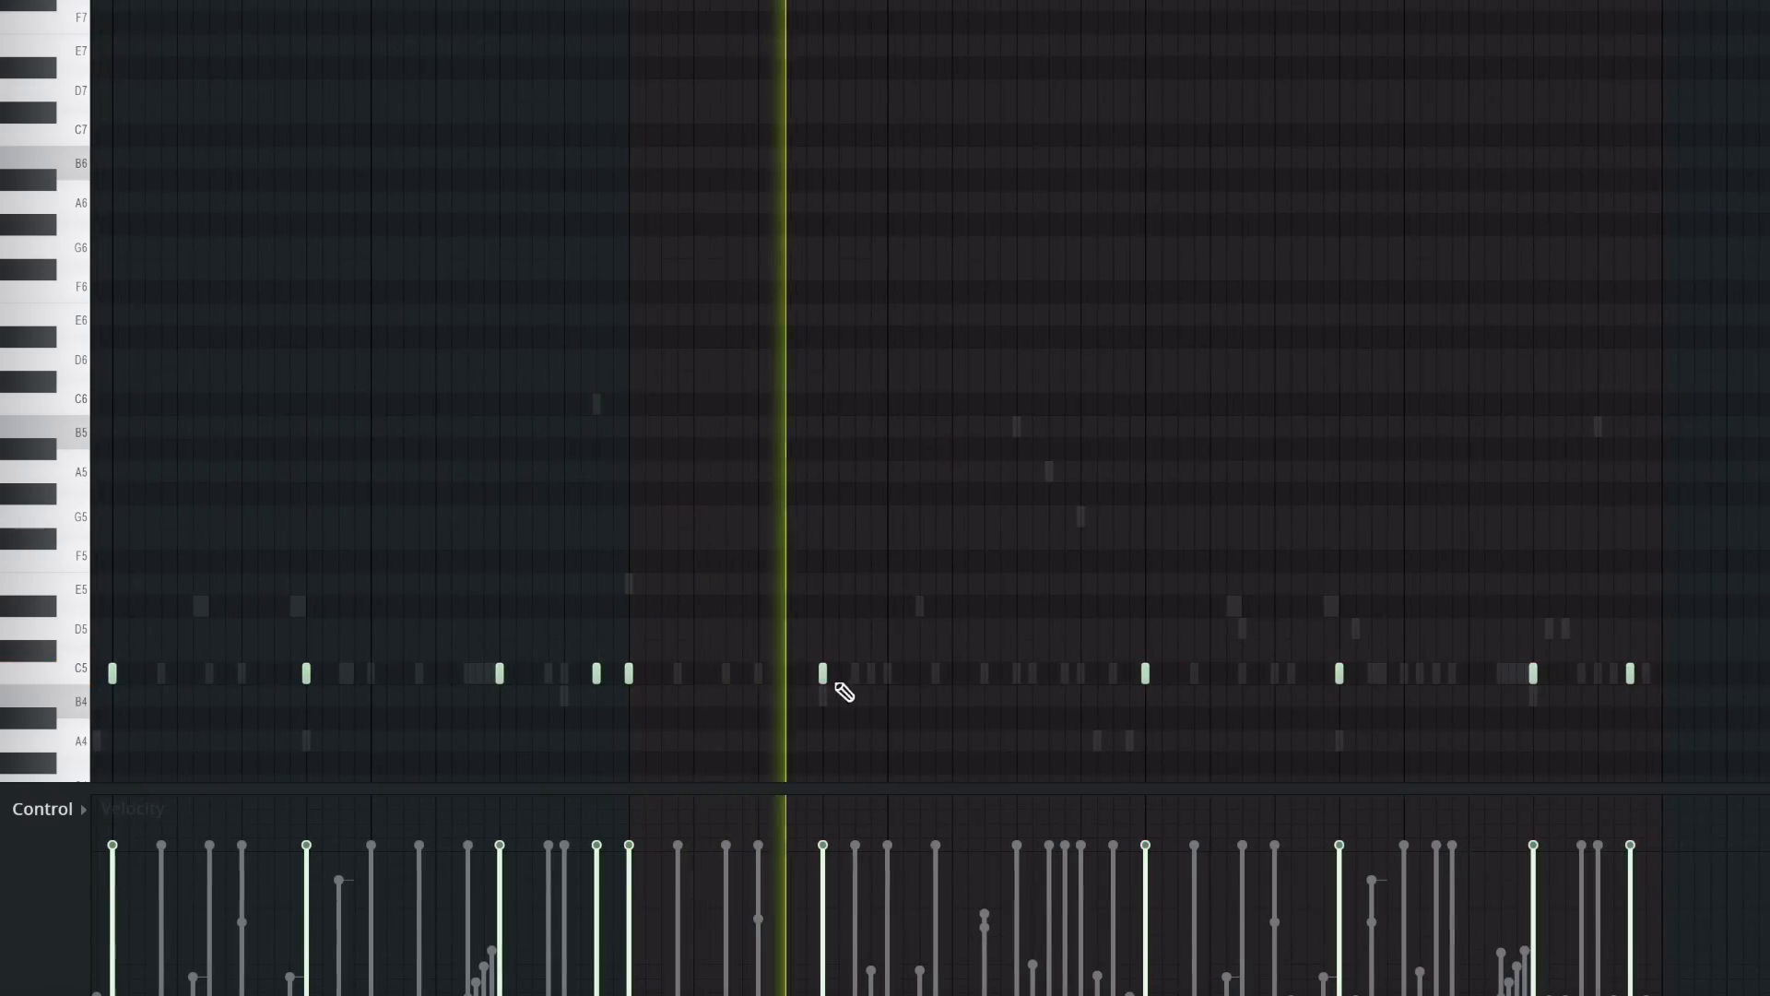
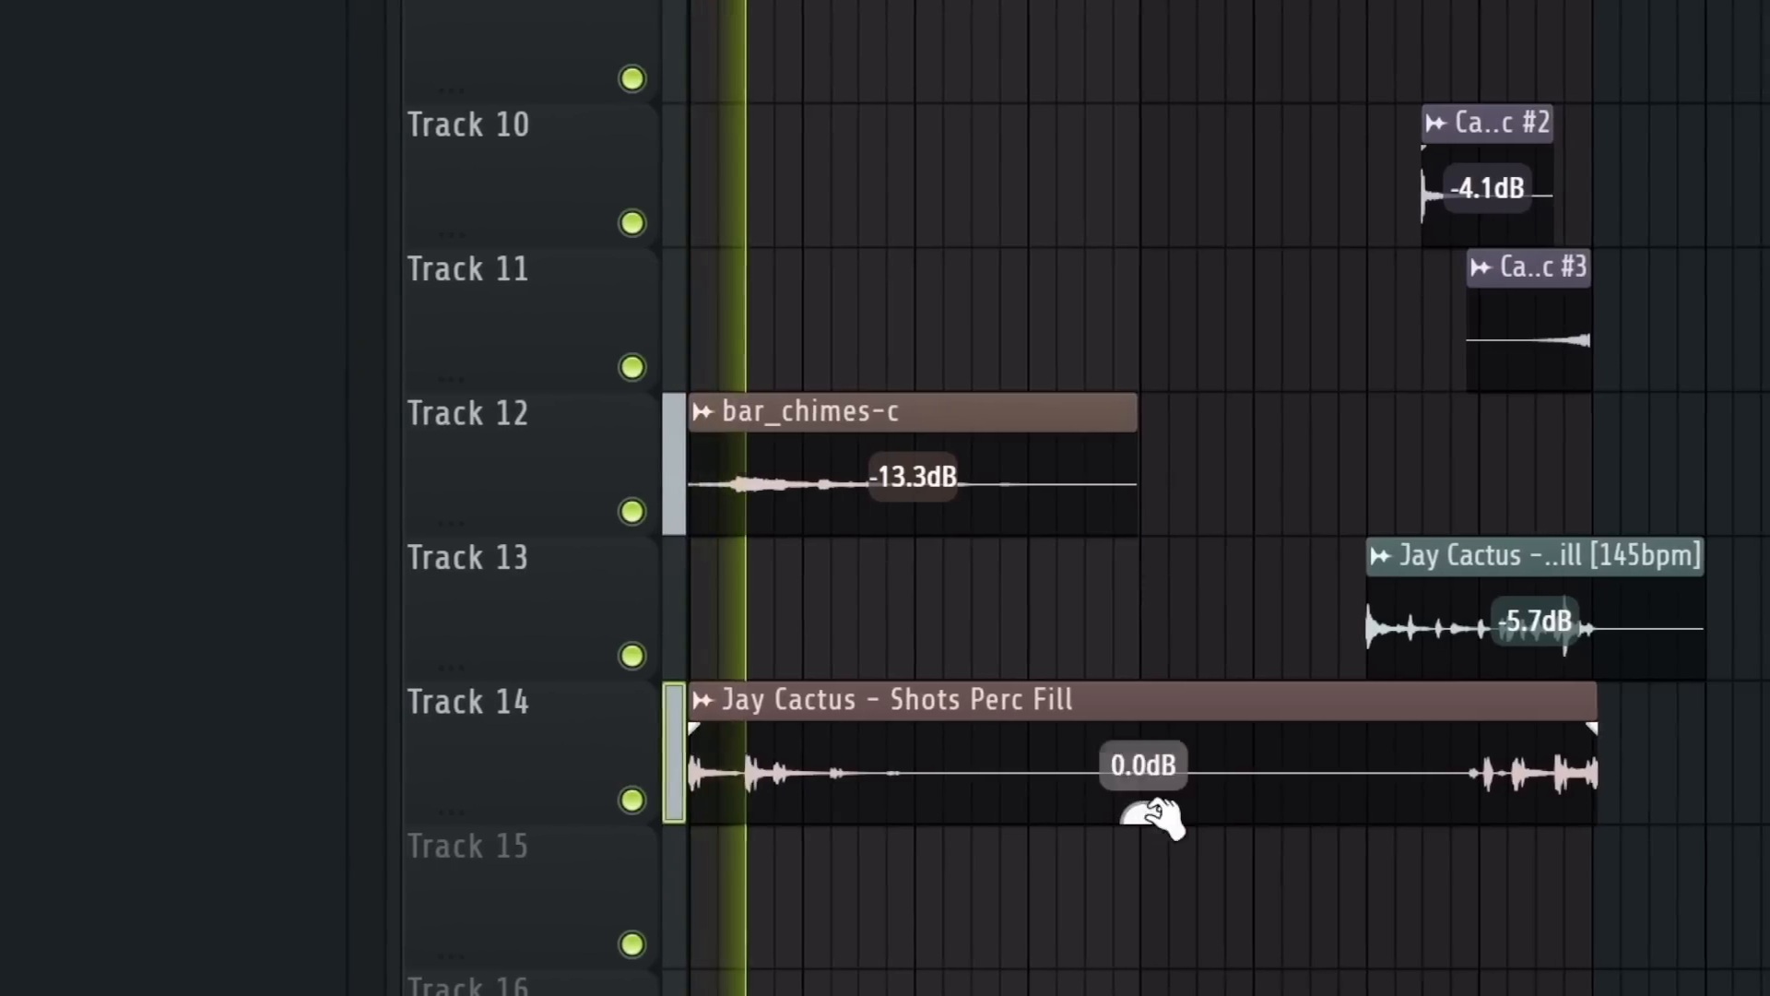
Step: Set the Shots Perc Fill clip's gain to -4.5 dB and shift its split-off second half further along Track 14
drag(1154, 811, 1060, 817)
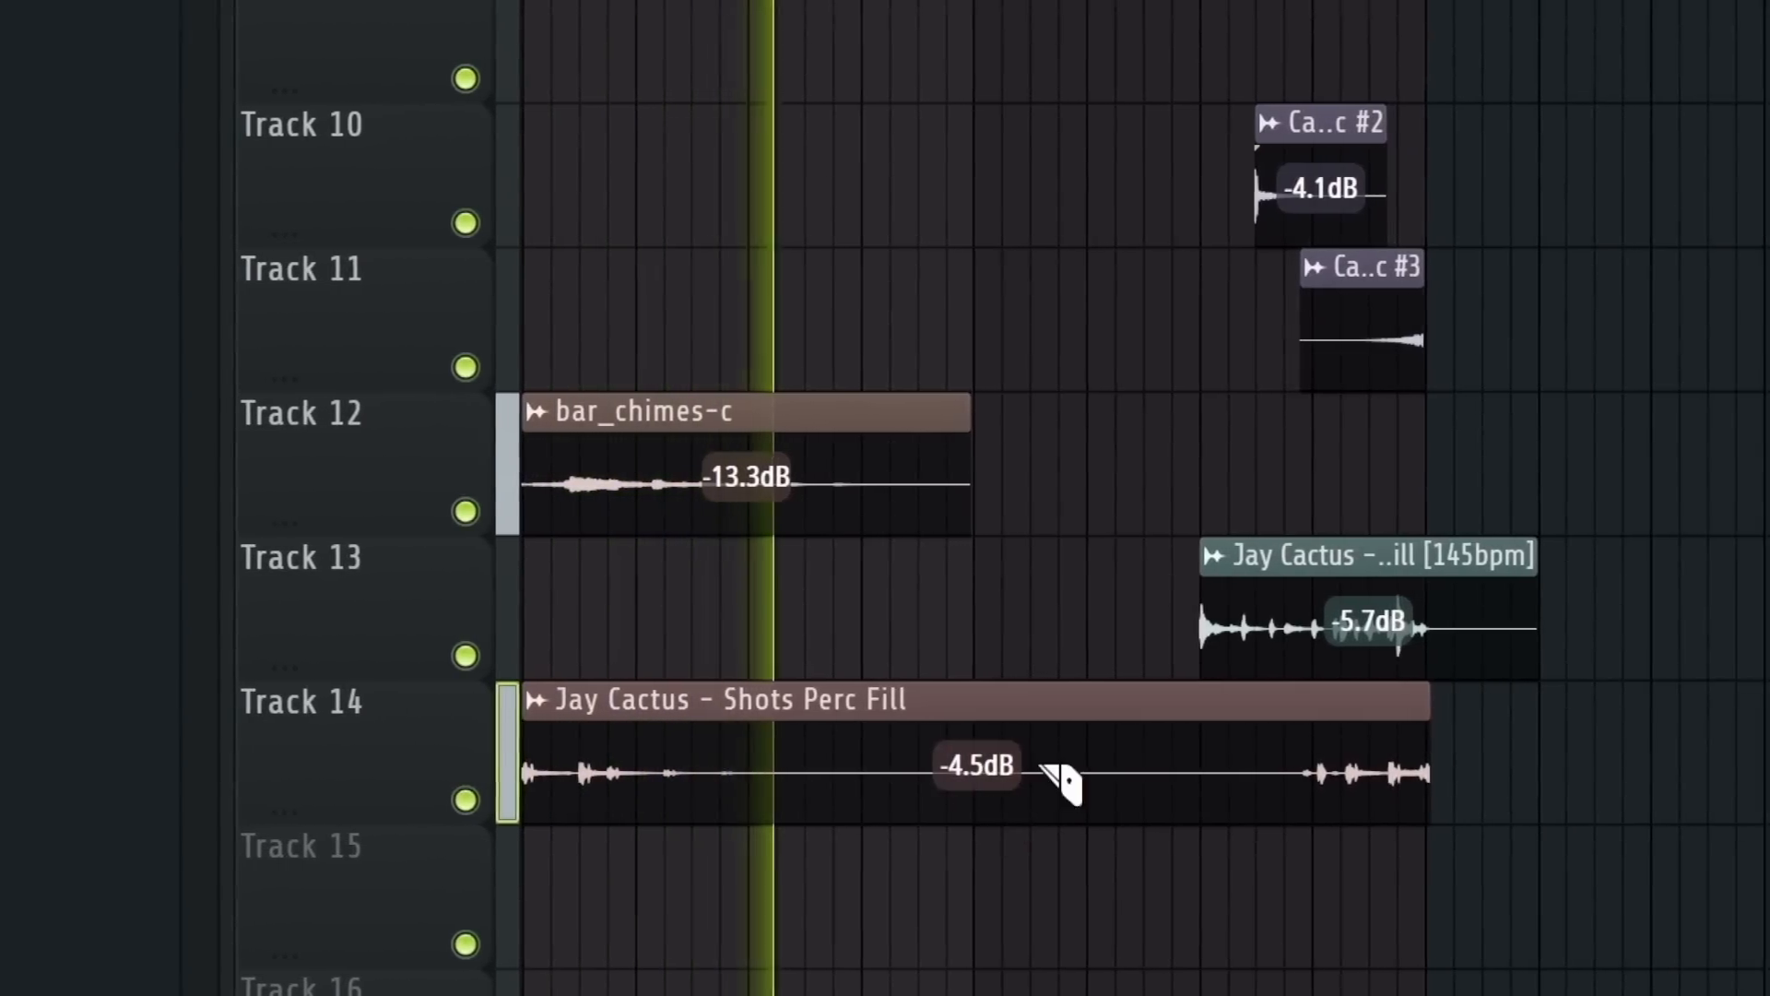
click(981, 731)
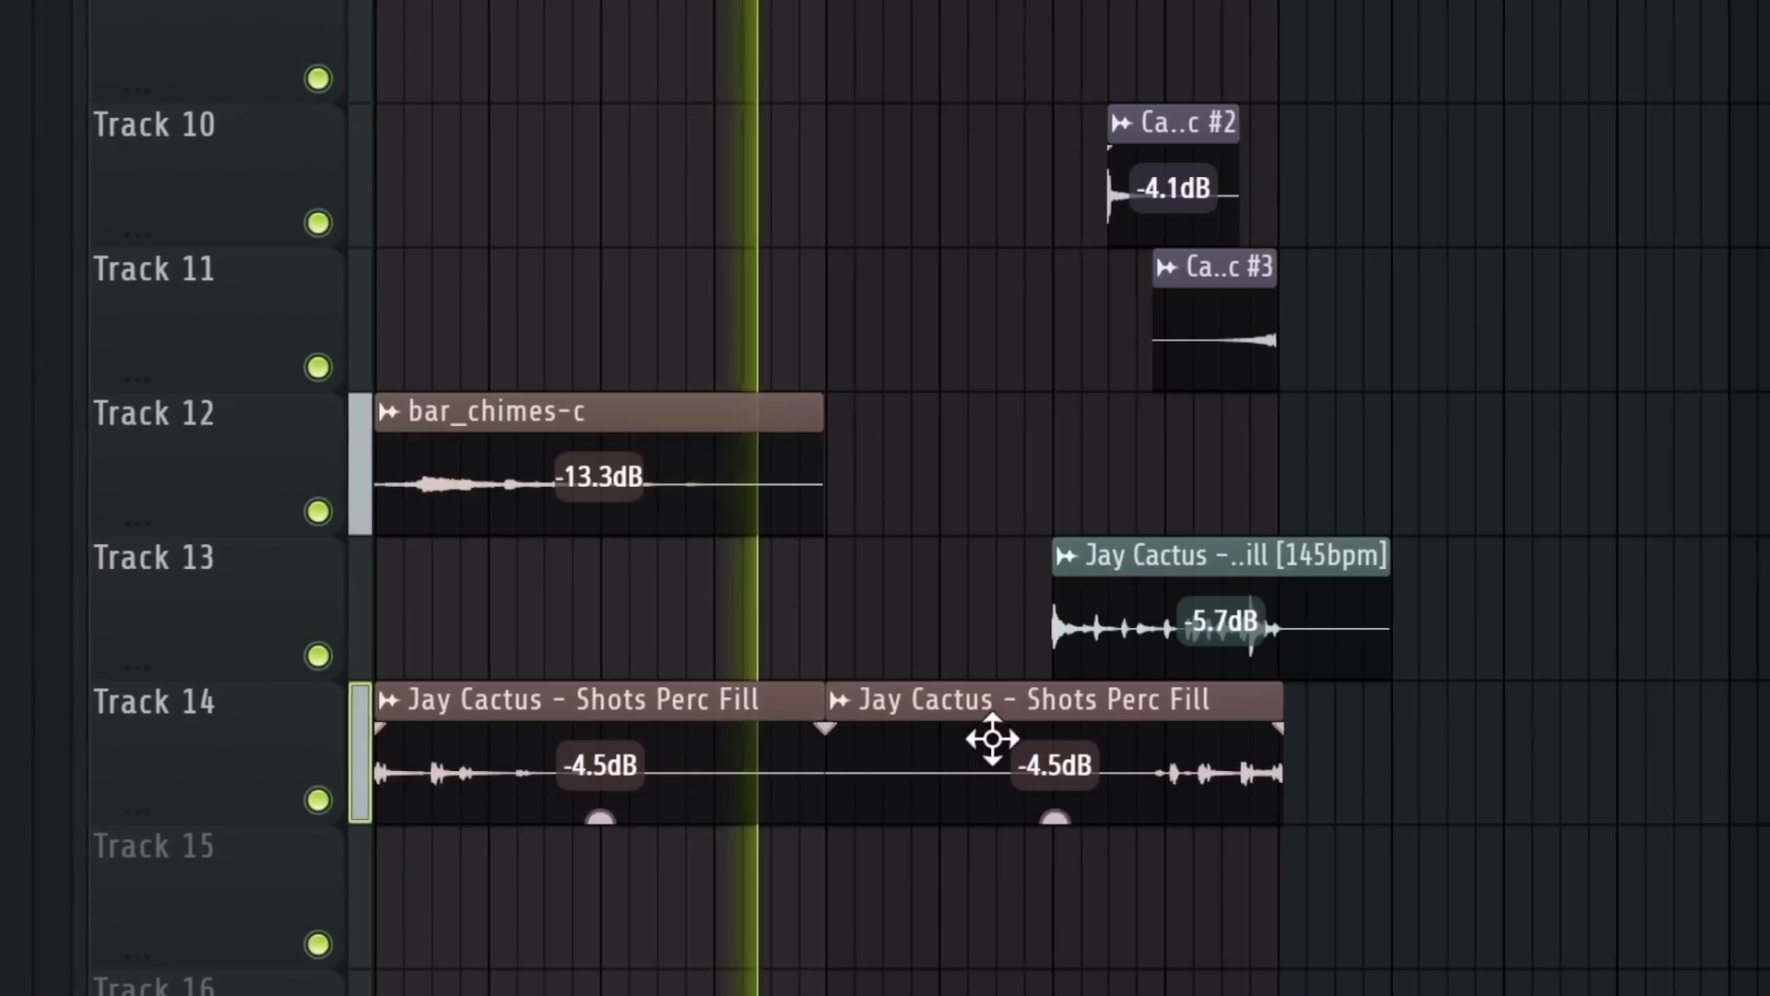
drag(992, 738, 1766, 719)
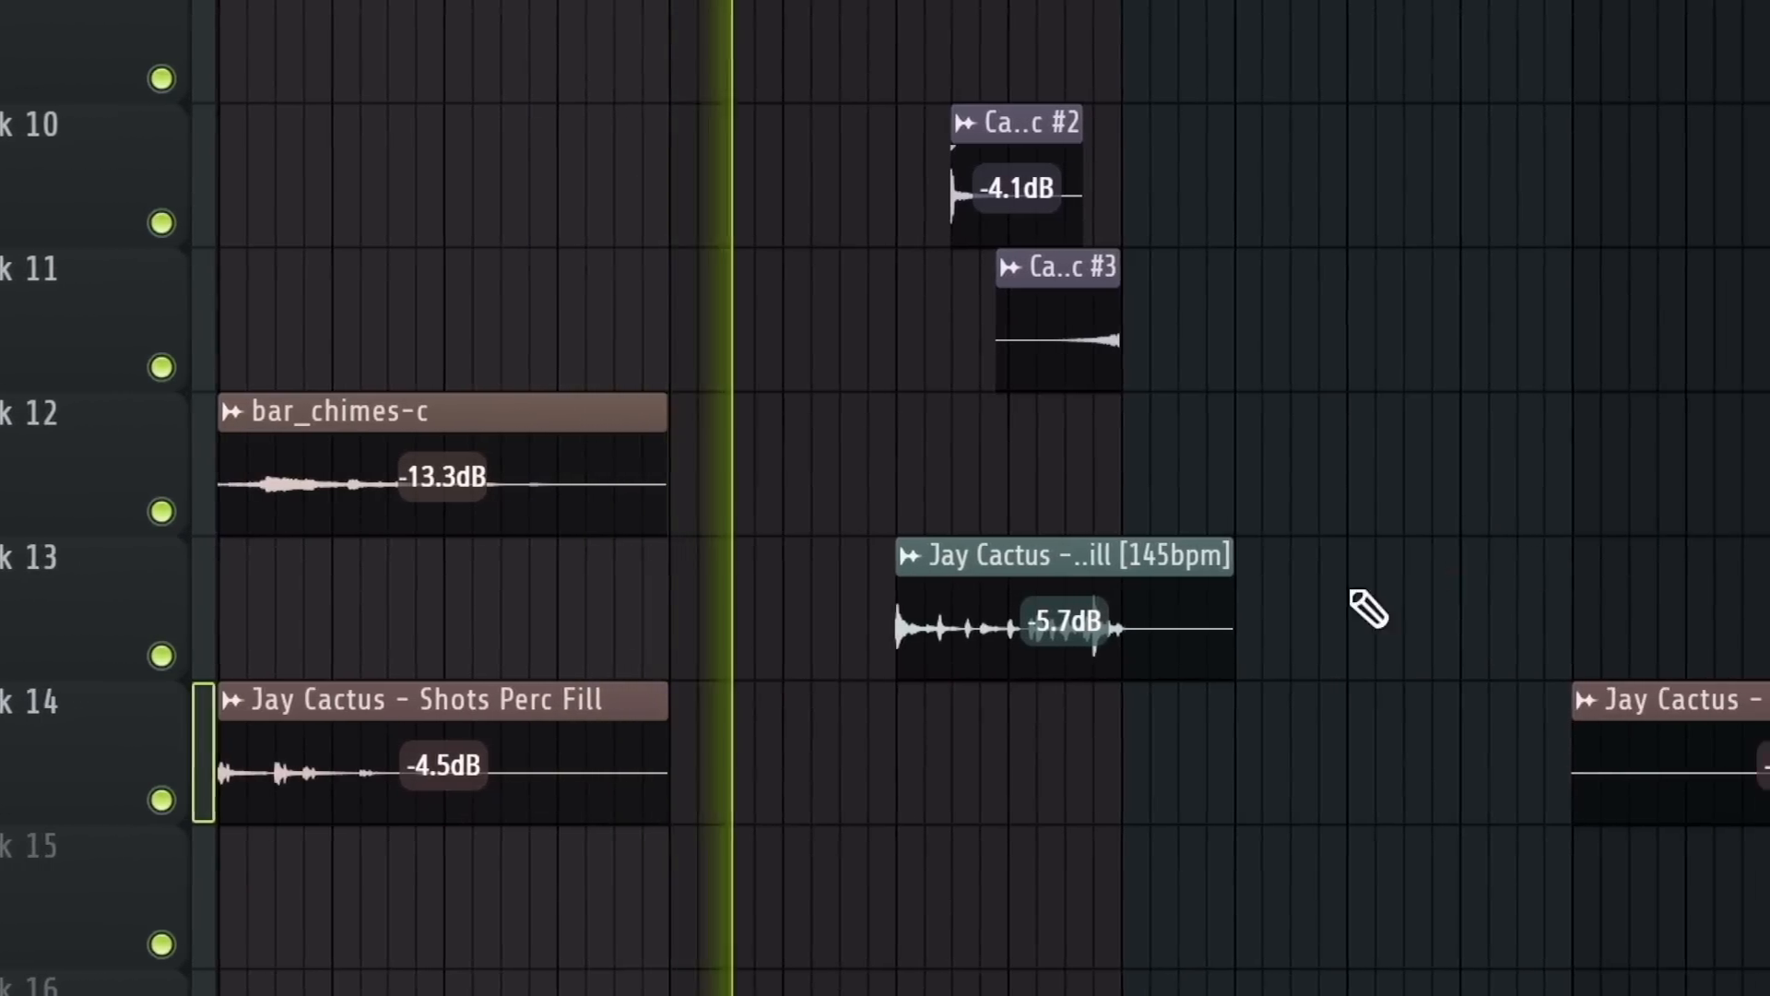
Step: Duplicate the Clicker Perc clips and the drum patterns on Tracks 16 to 21 into bars 9 to 16
drag(1353, 595, 577, 239)
ctrl+click(1475, 633)
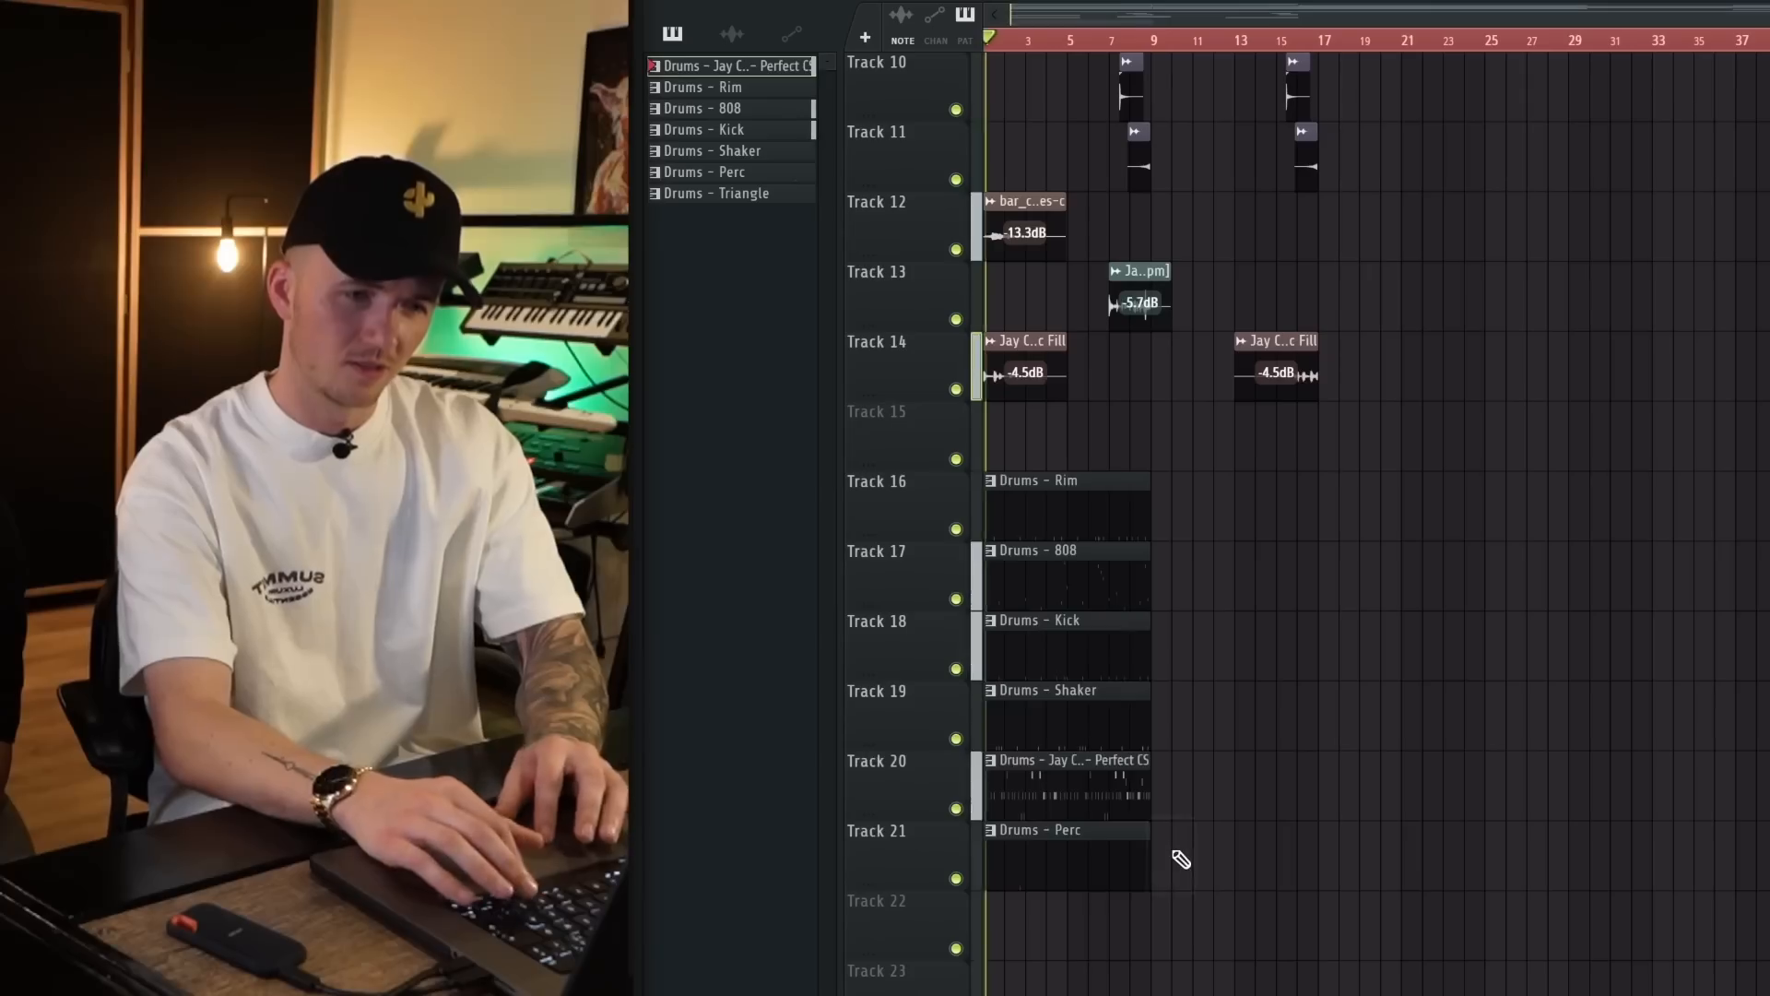
drag(1082, 501, 1184, 505)
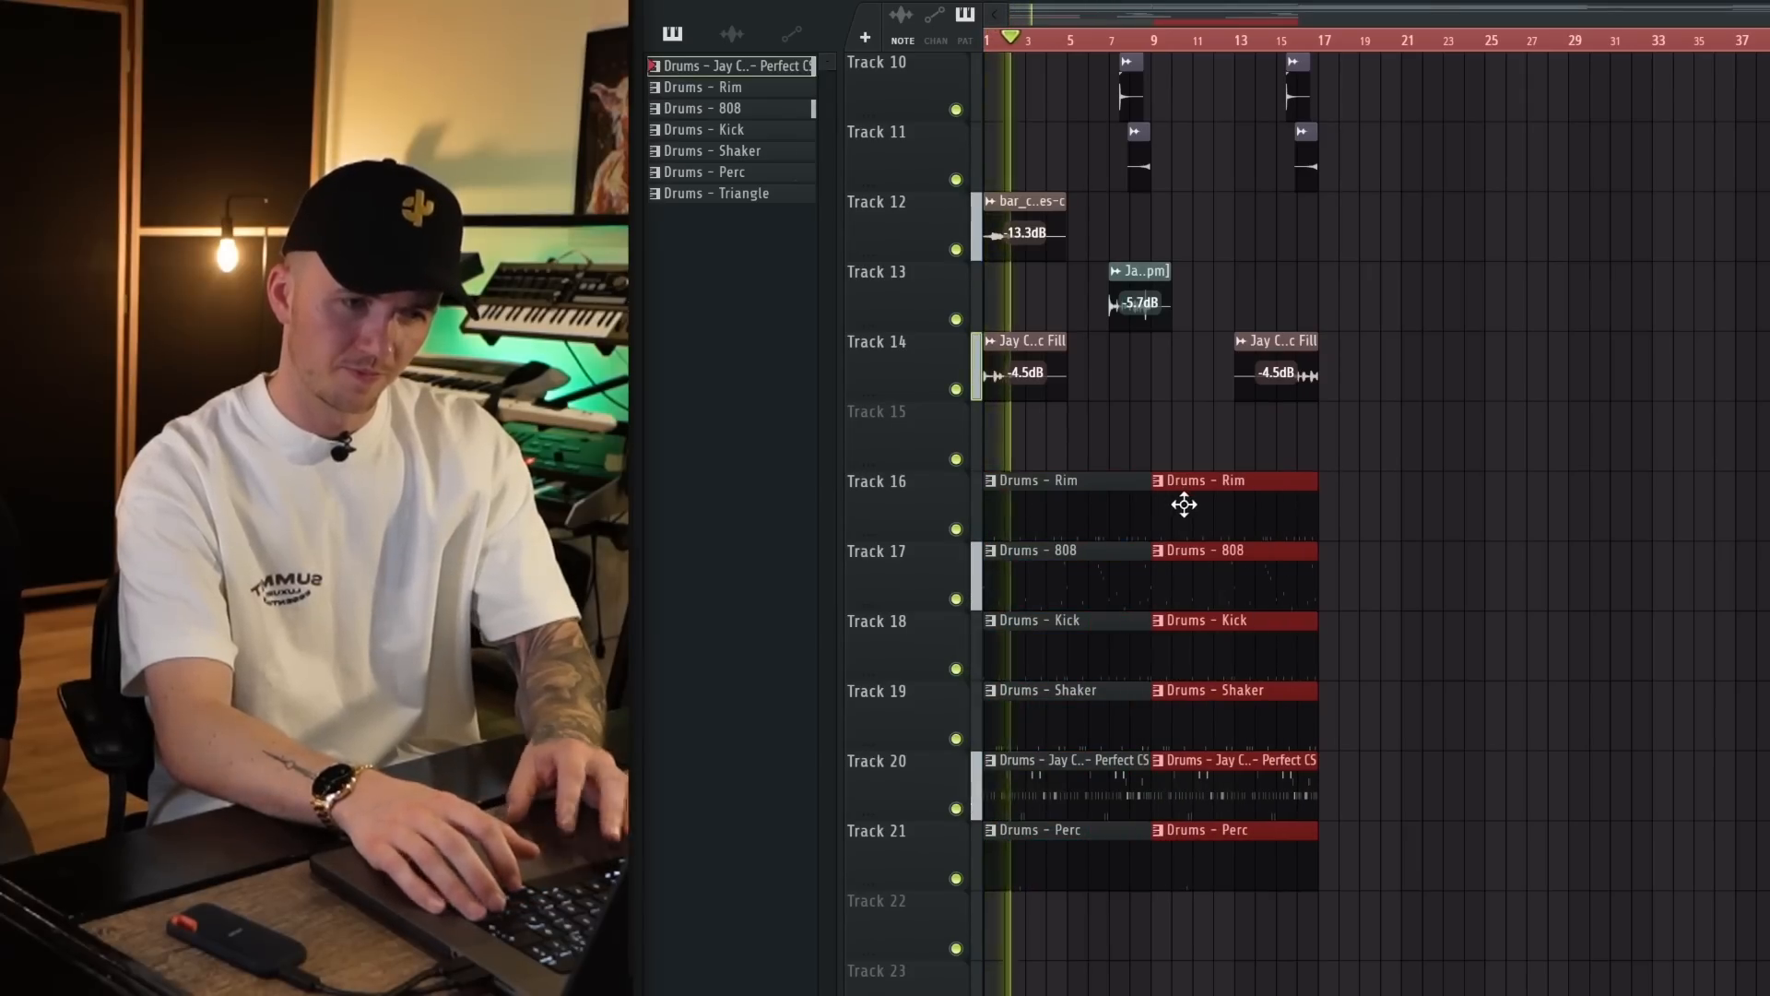
scroll(1036, 600, up, 2)
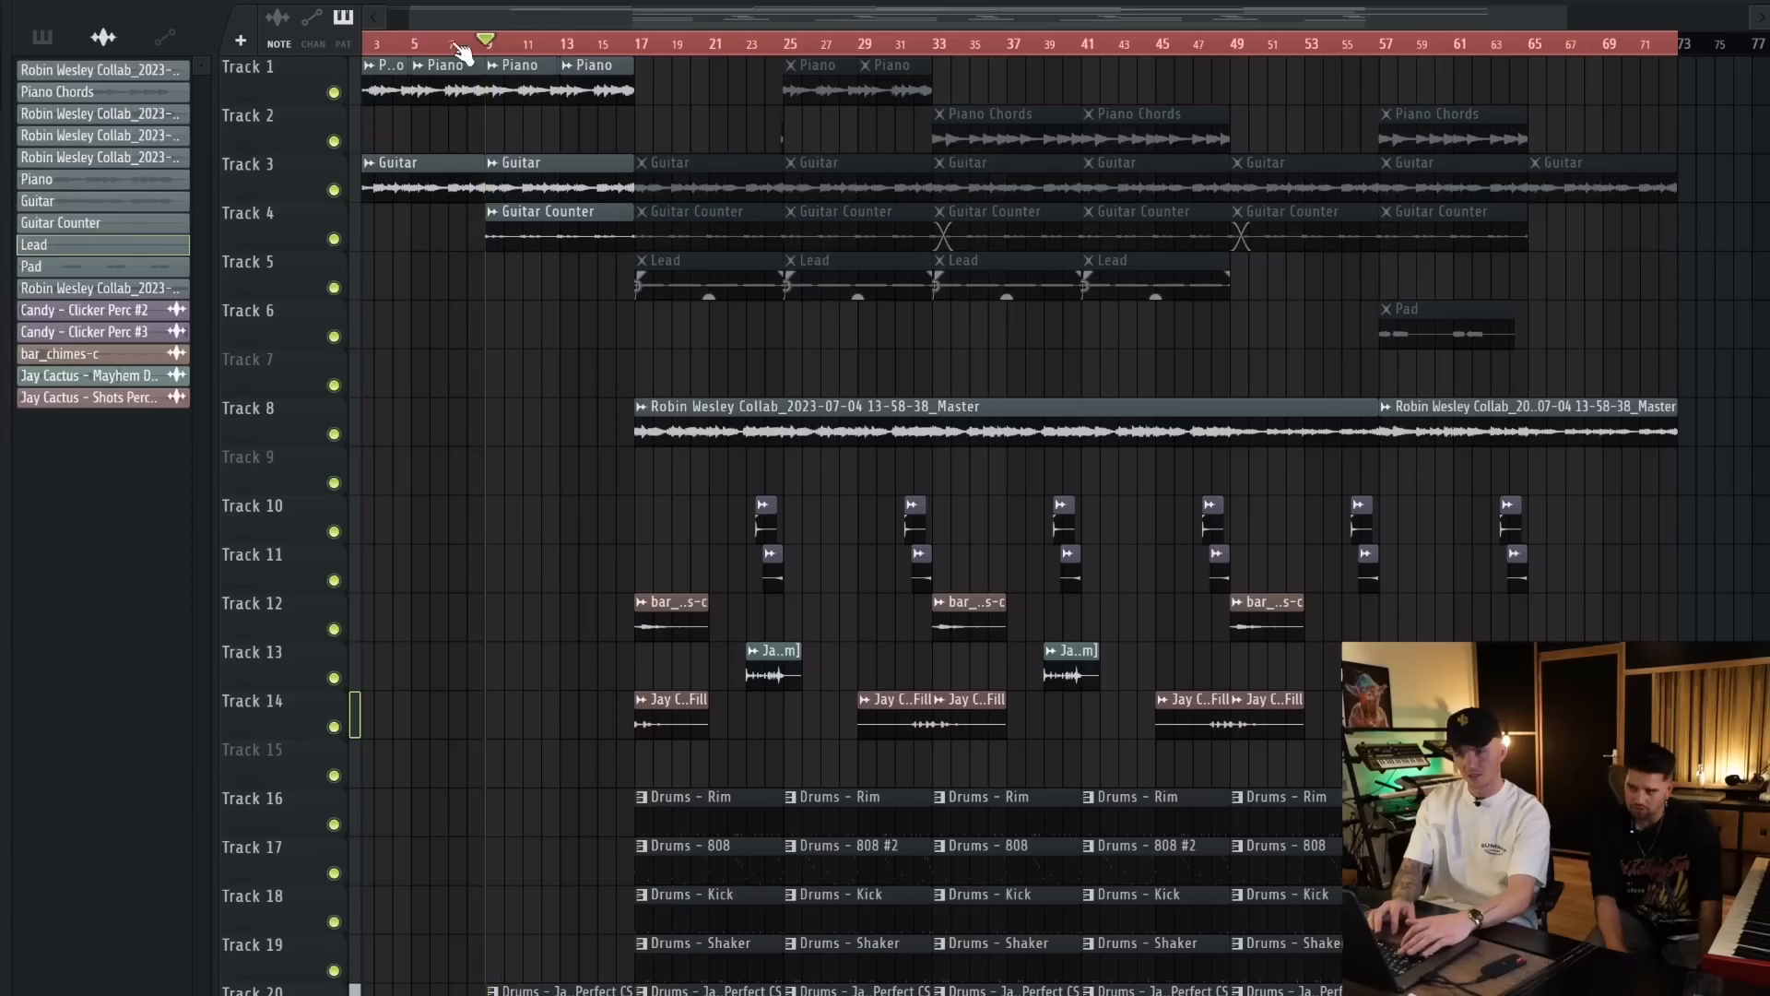
Step: Play the arrangement from bar 1 to check how the piano, guitar and guitar counter intro builds up
drag(457, 44, 348, 152)
key(space)
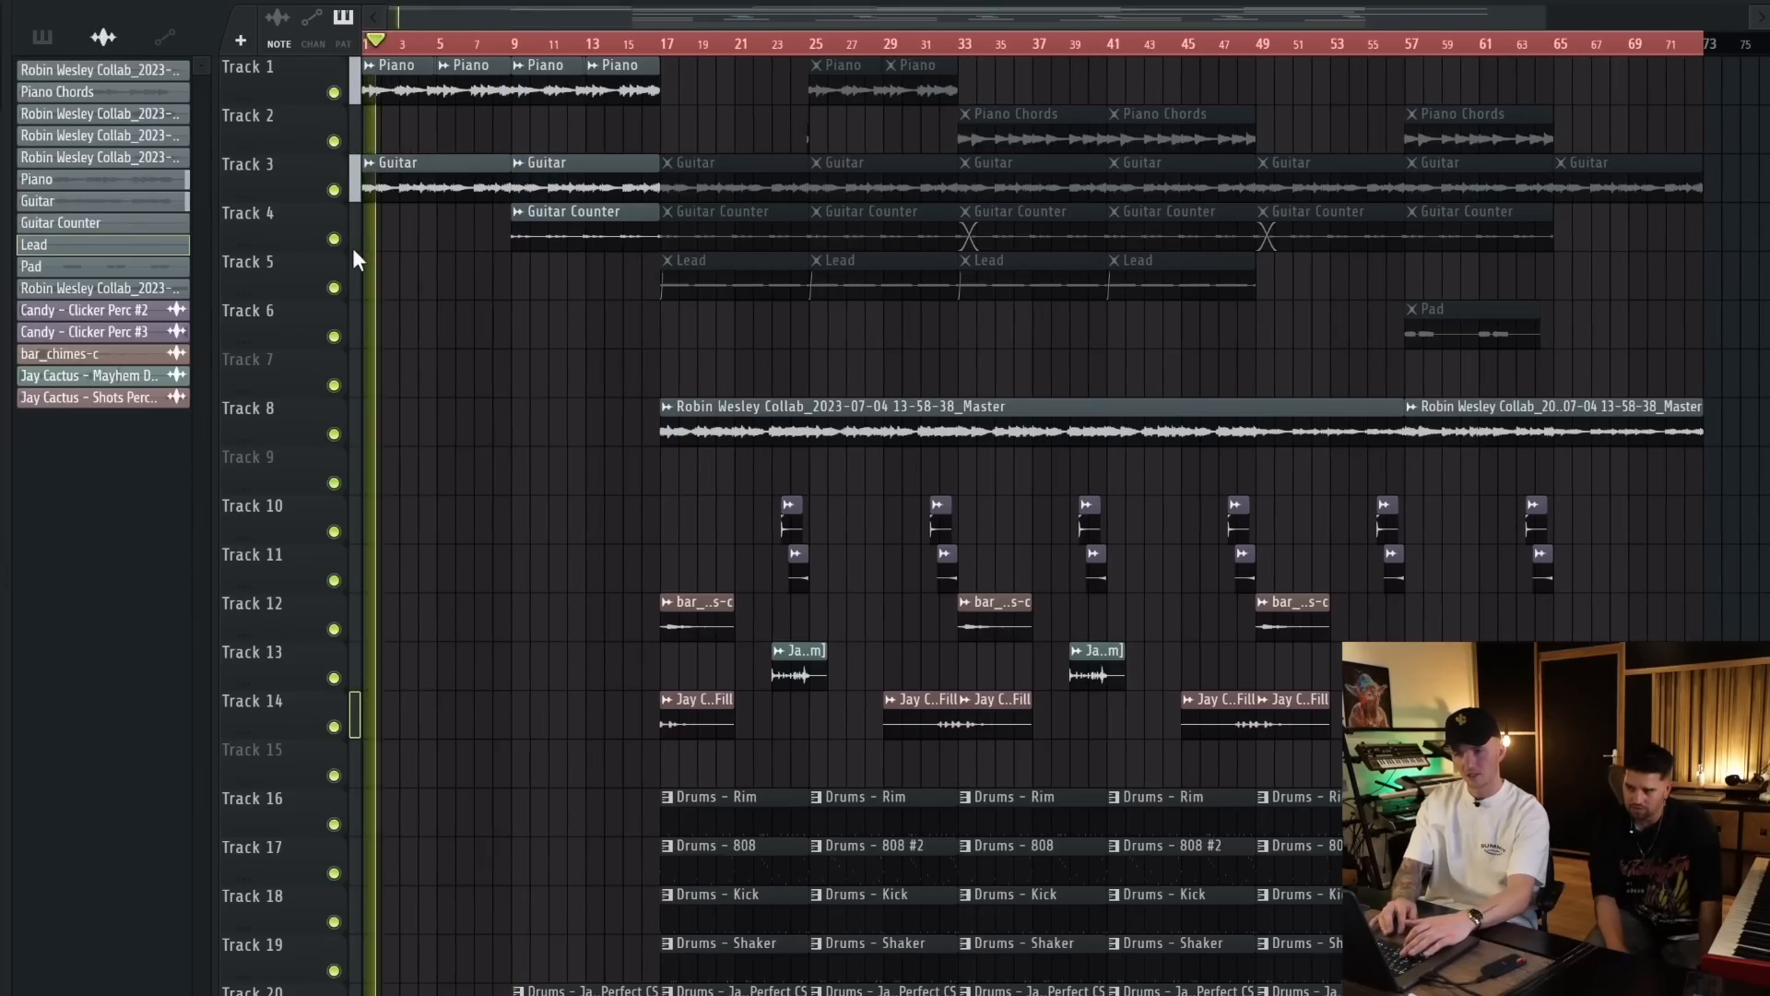
scroll(485, 169, up, 4)
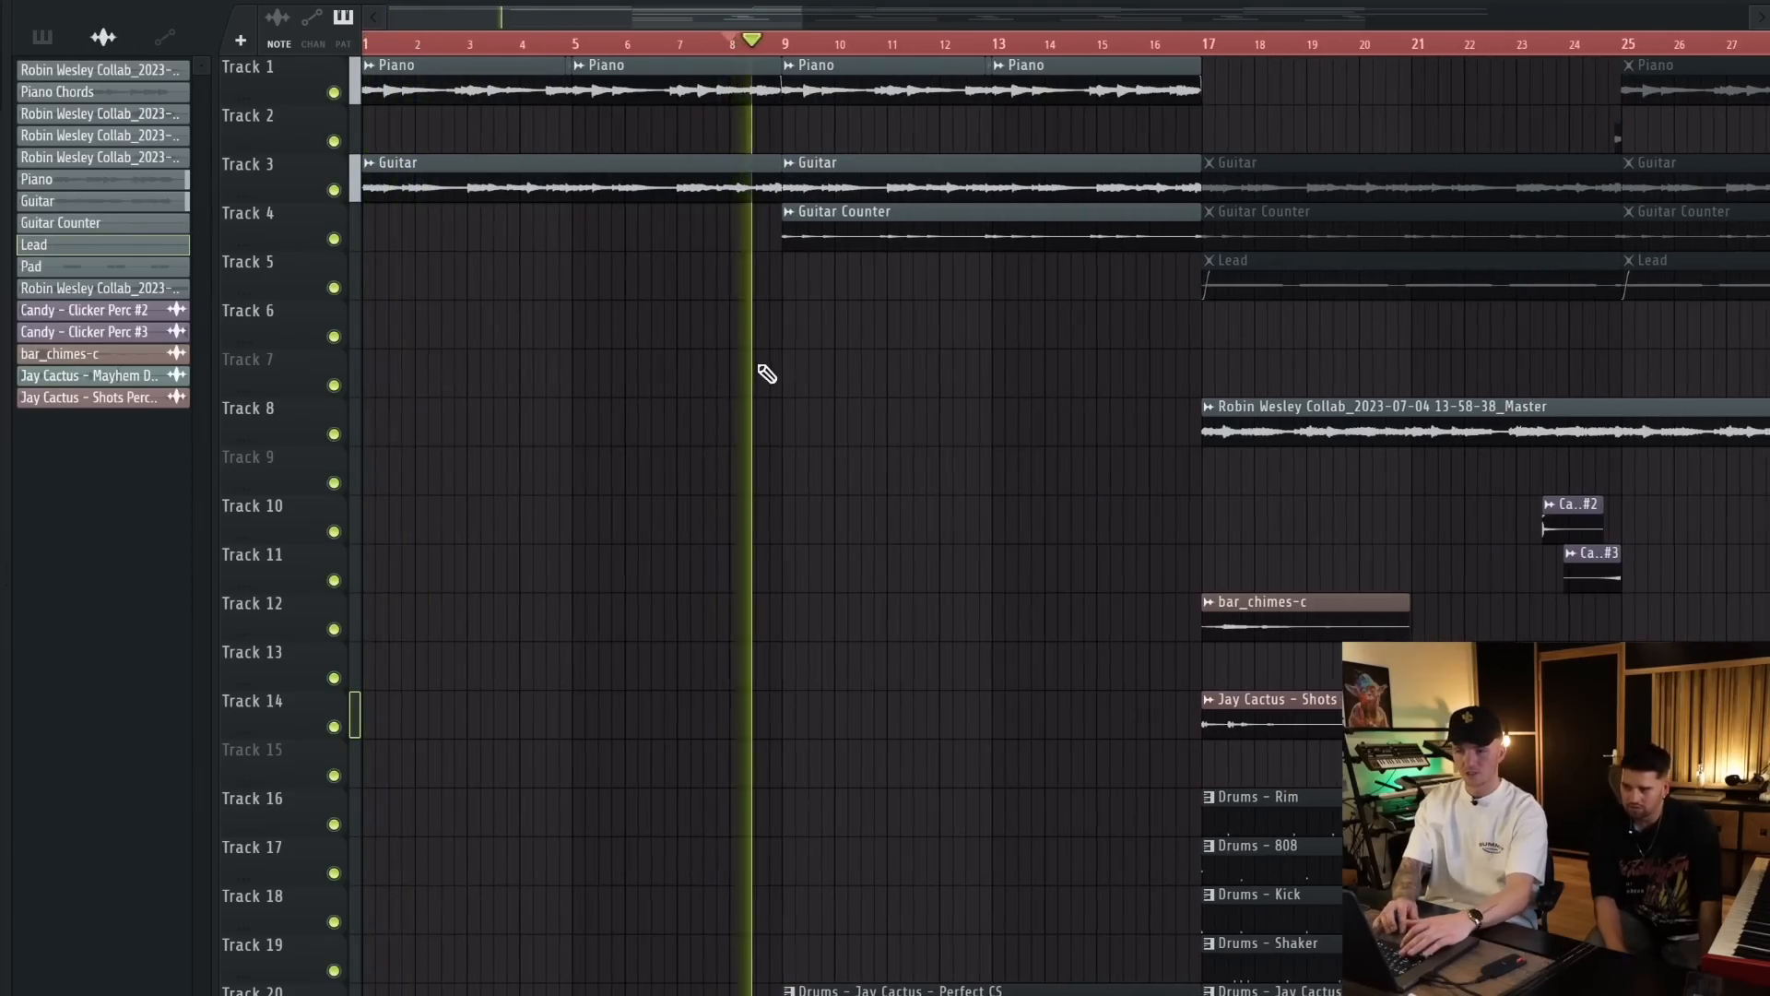
scroll(766, 373, down, 2)
scroll(760, 376, down, 1)
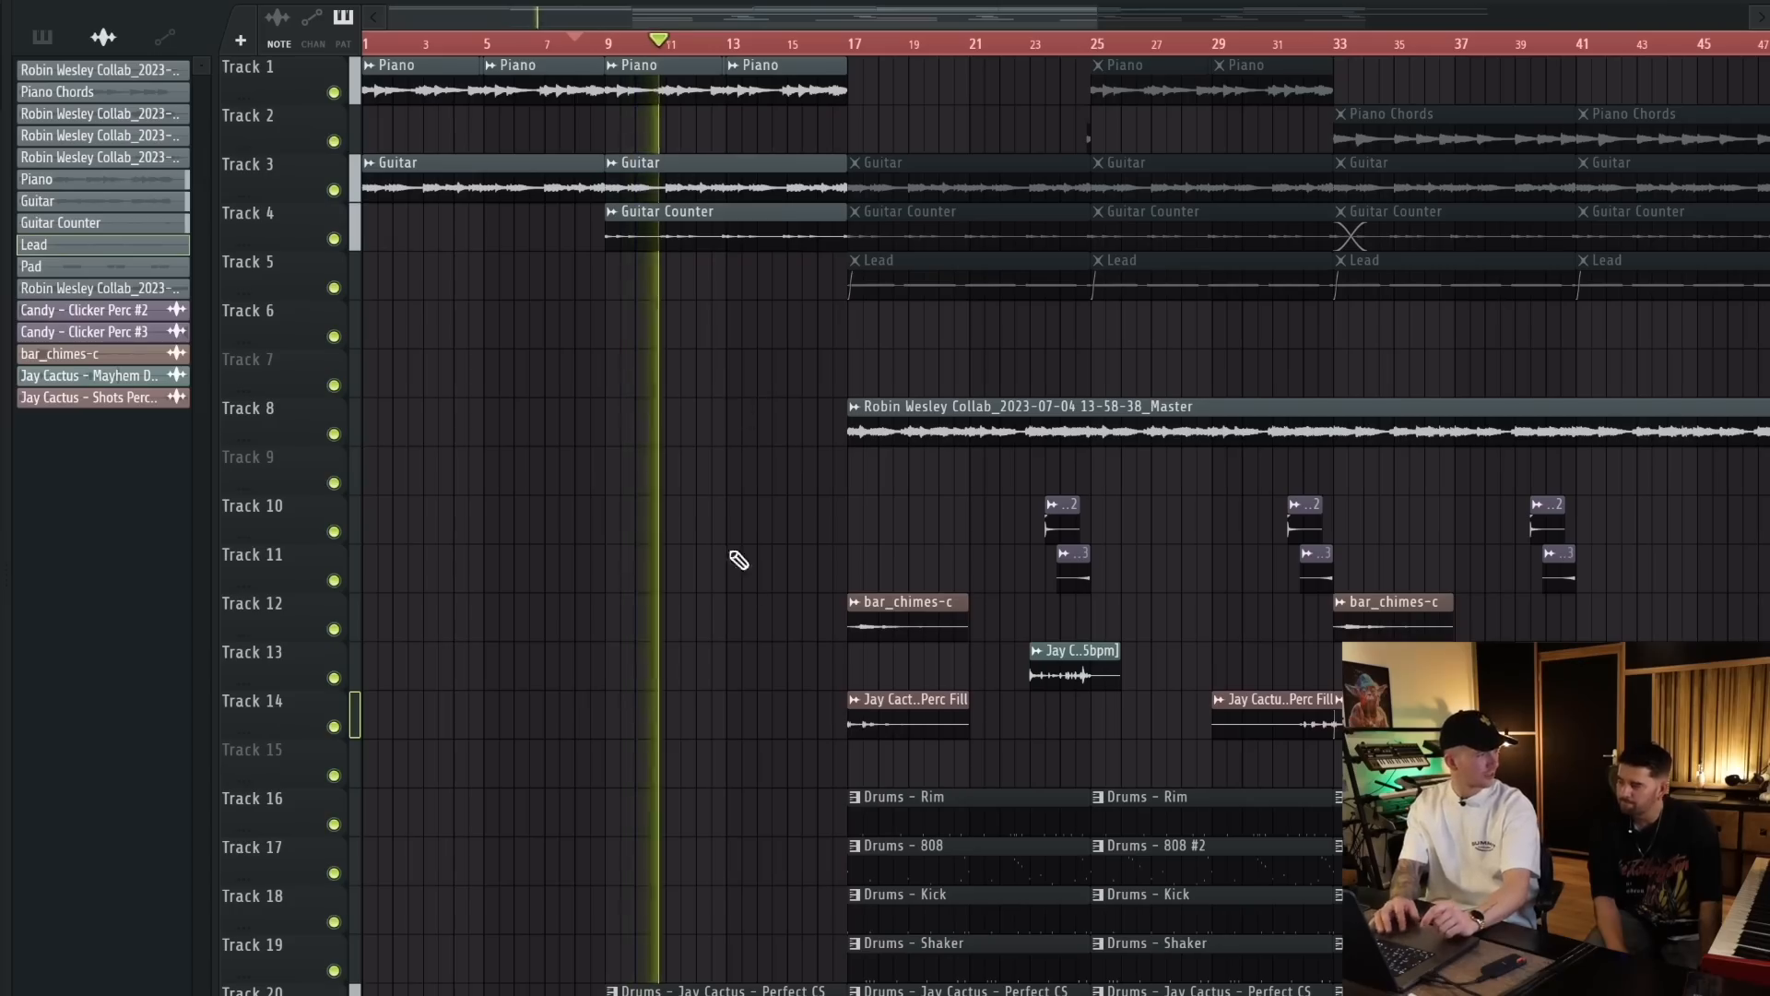
scroll(749, 591, down, 2)
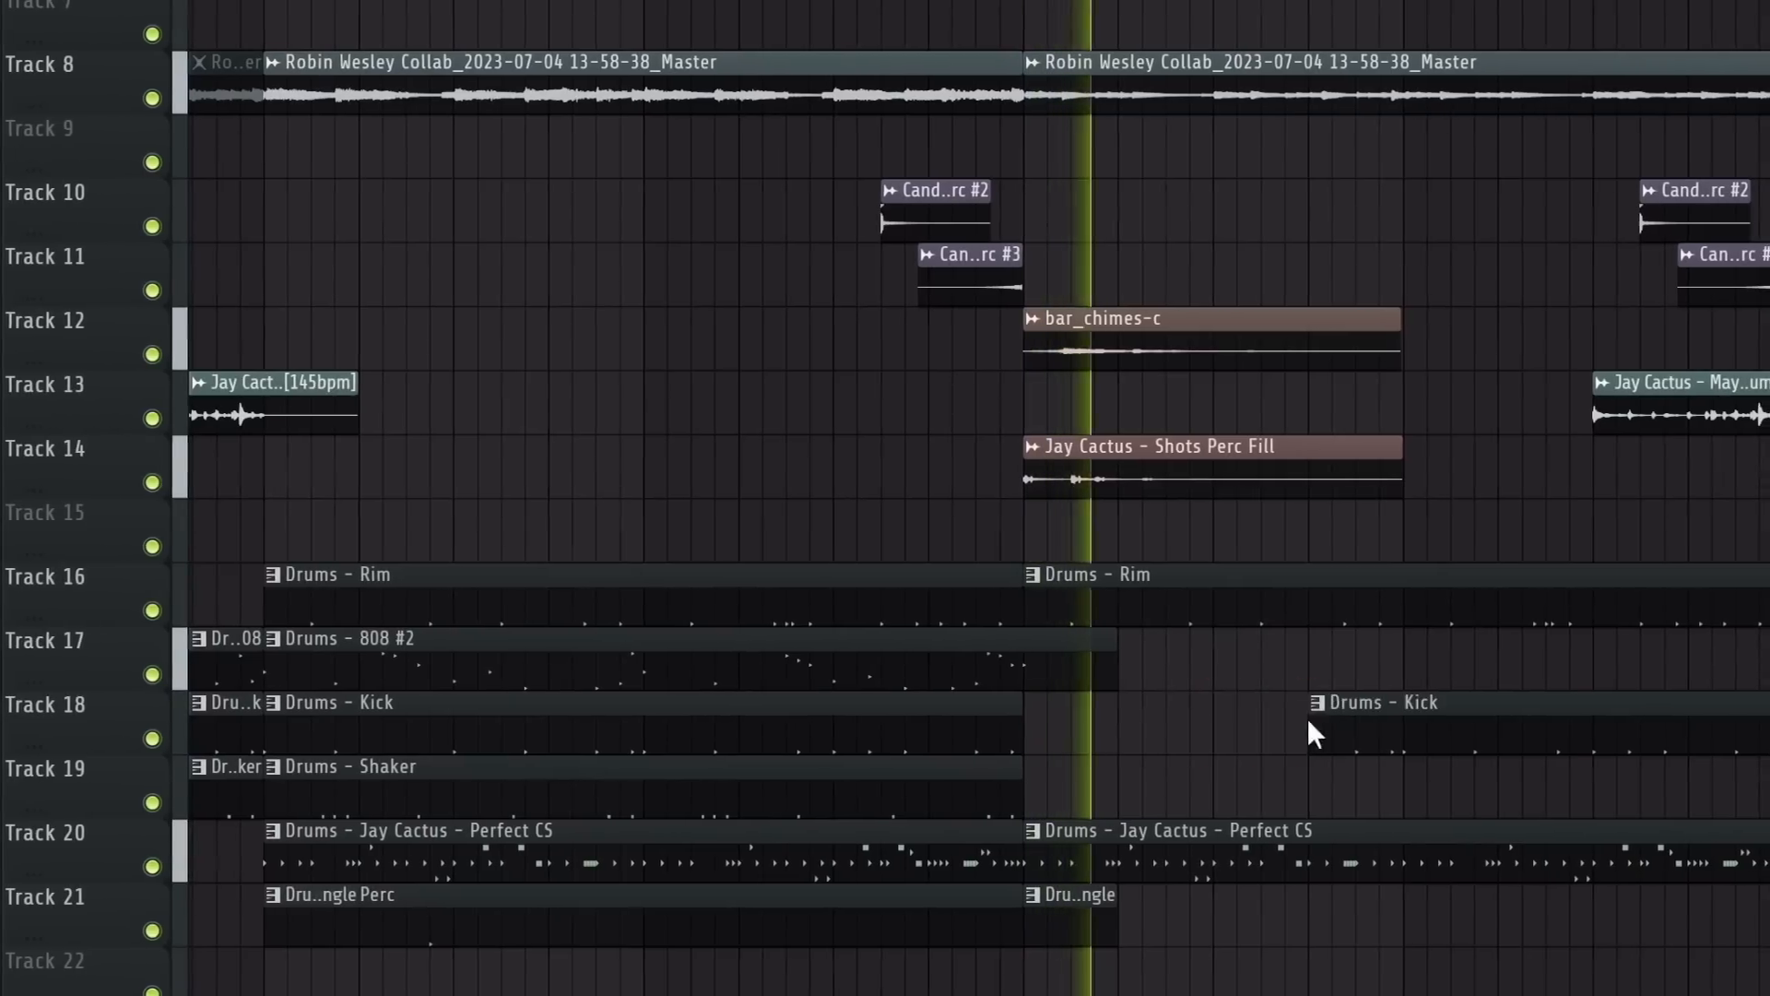
Step: Delete the remaining Drums - Kick pattern on Track 18 between bars 49 and 57
right_click(1434, 723)
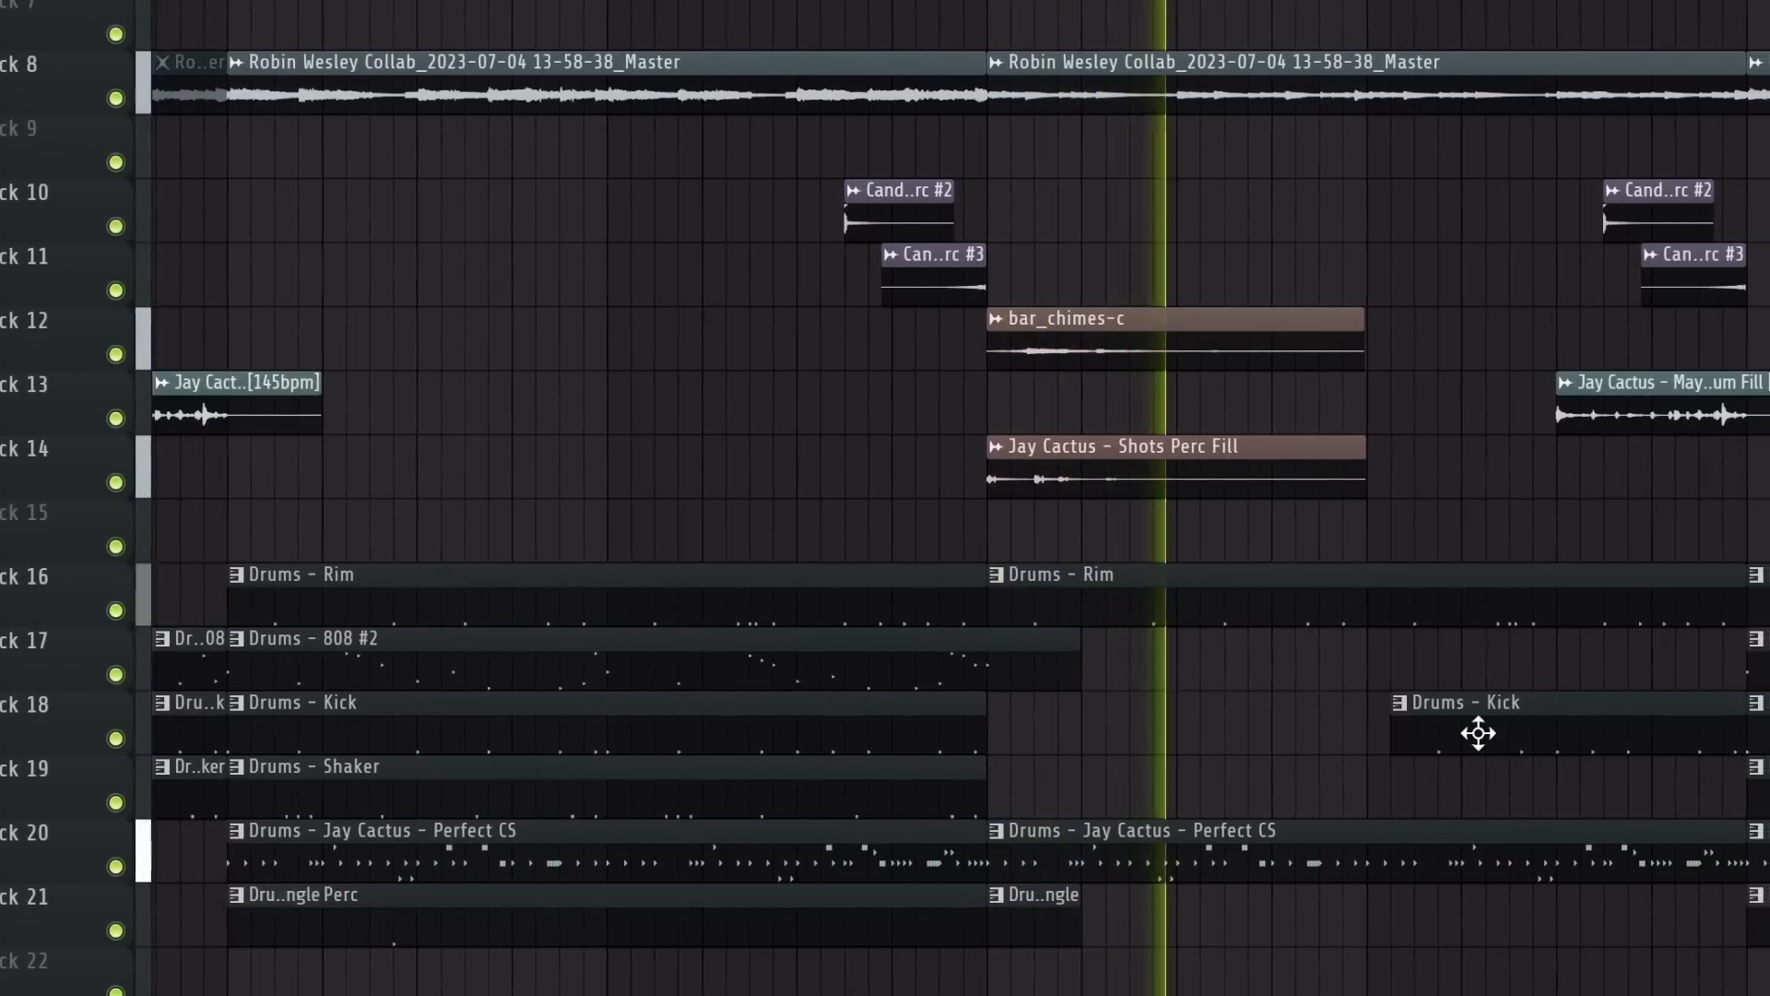
right_click(1478, 733)
scroll(1471, 738, down, 5)
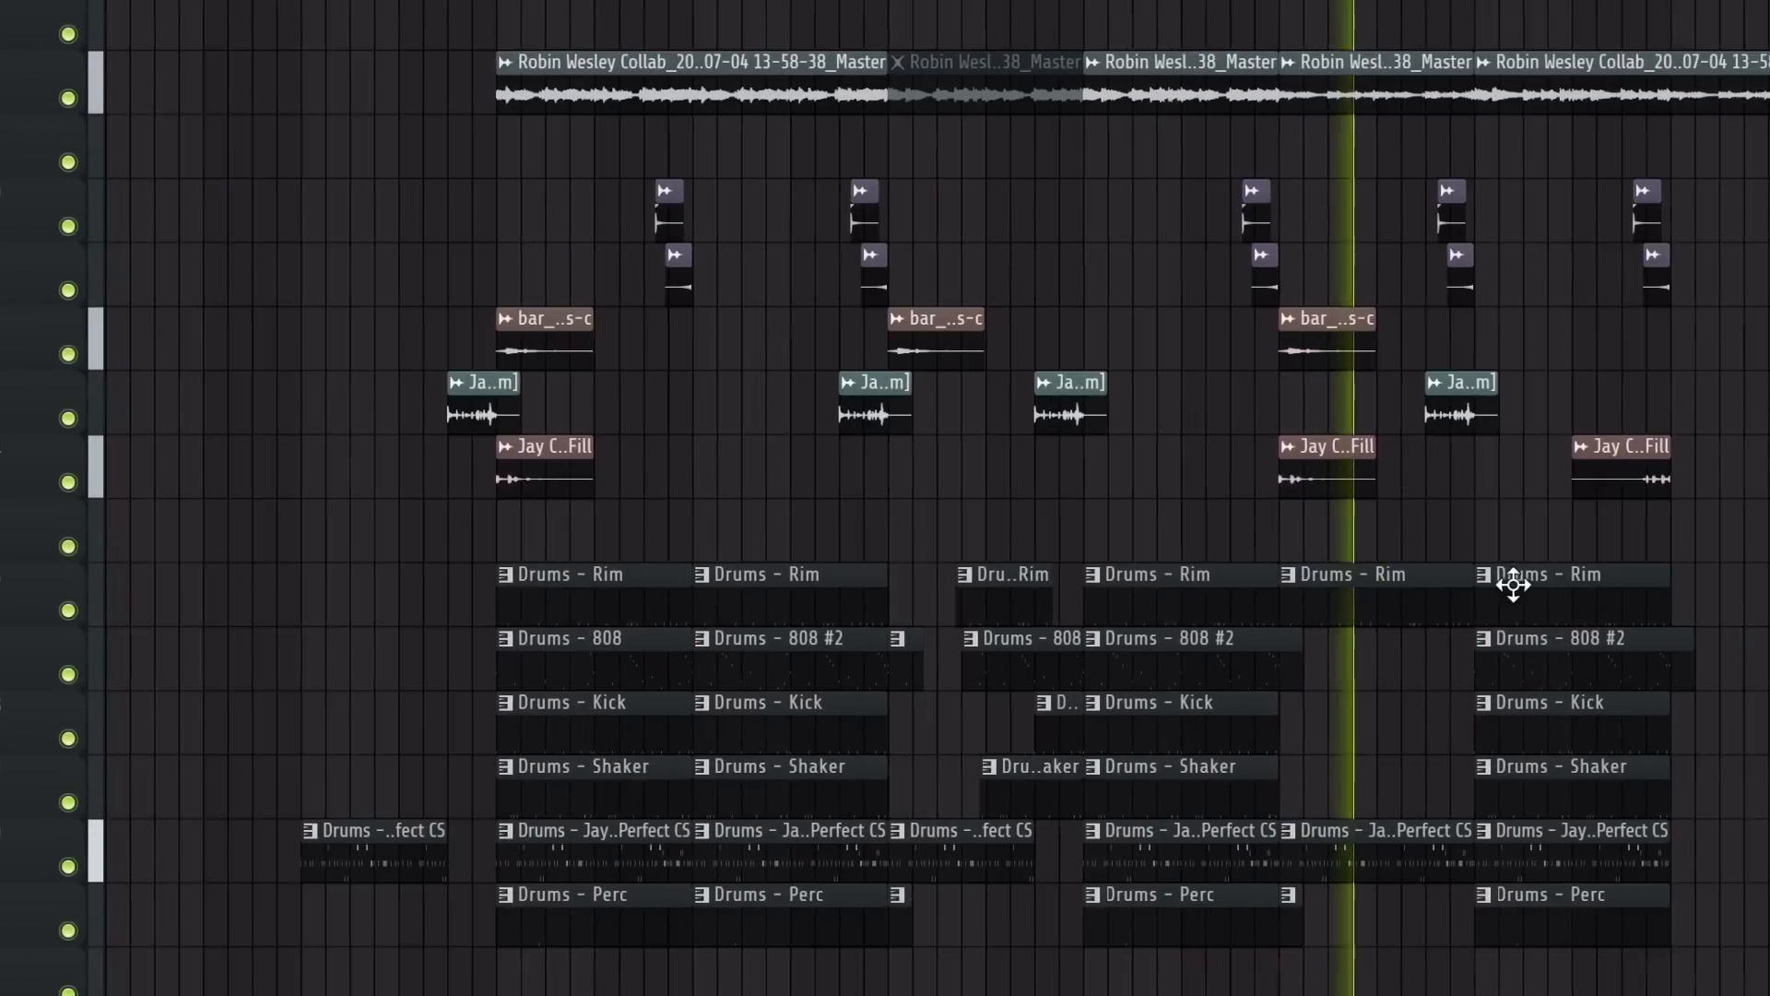
Step: Cut off the end of the Perfect CS pattern near the Mayhem Drum Fill's start and delete the two Clicker Perc clips before bar 57
scroll(1500, 526, up, 6)
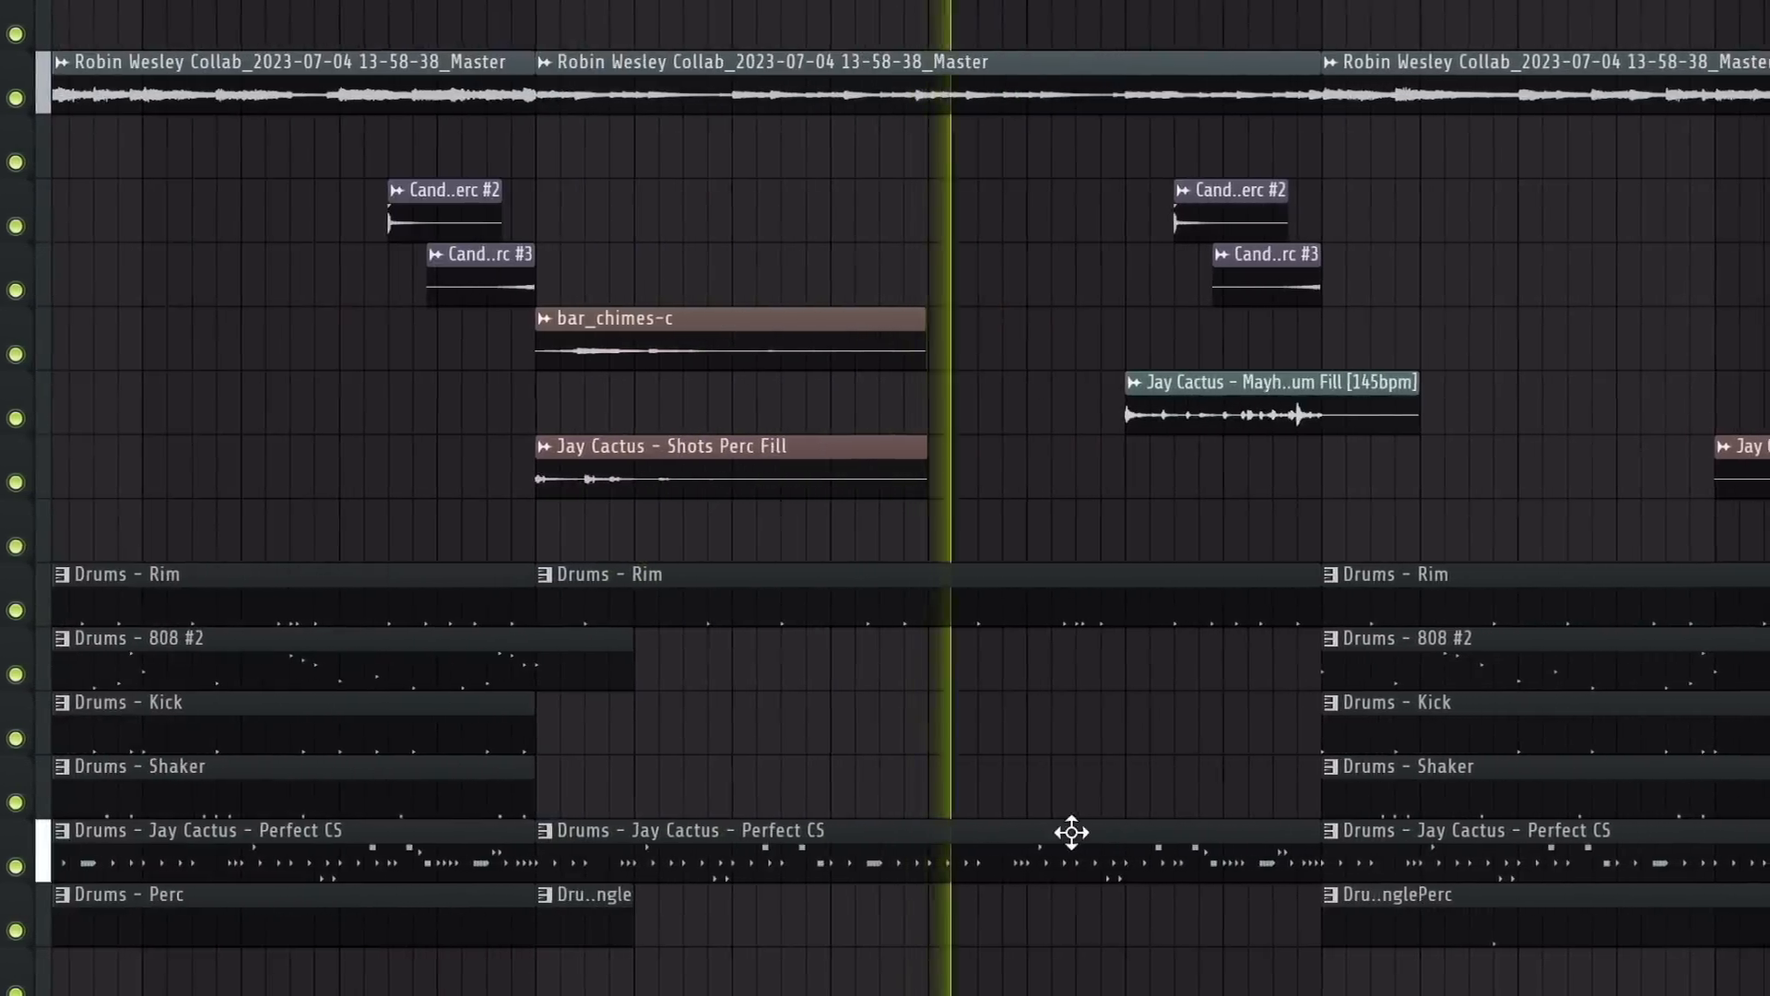
scroll(1071, 832, up, 3)
key(c)
right_click(1165, 843)
key(p)
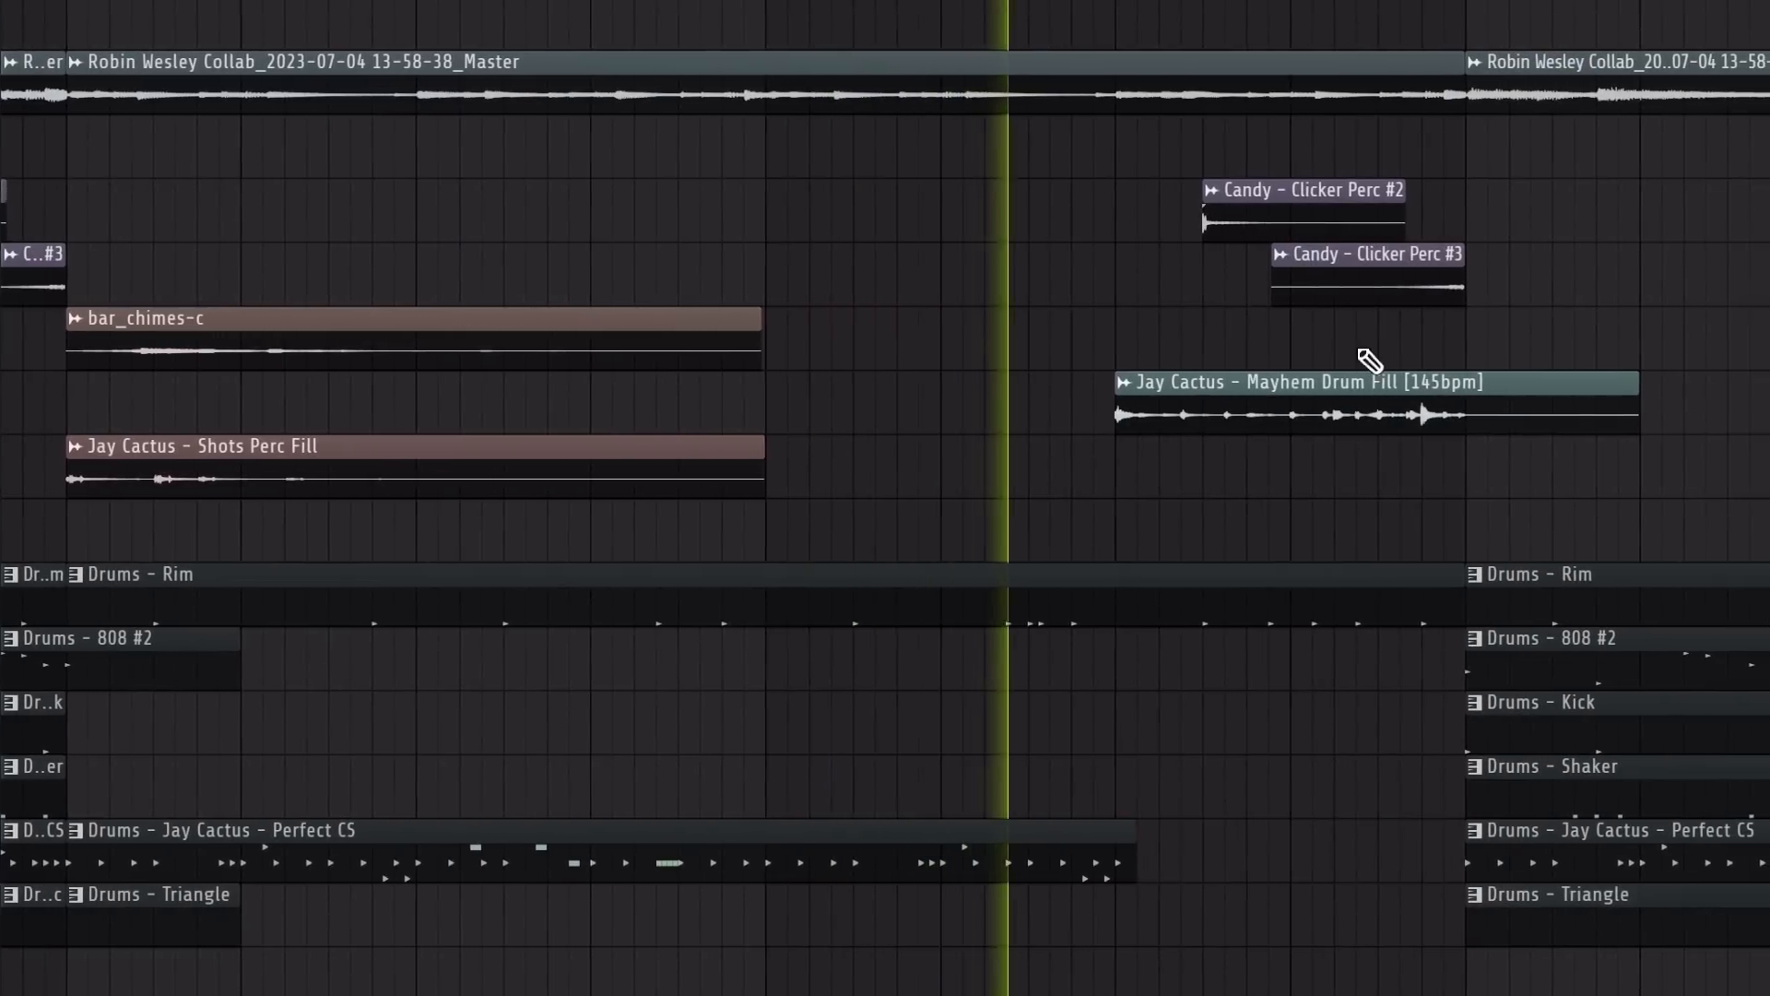
right_click(1358, 274)
right_click(1328, 221)
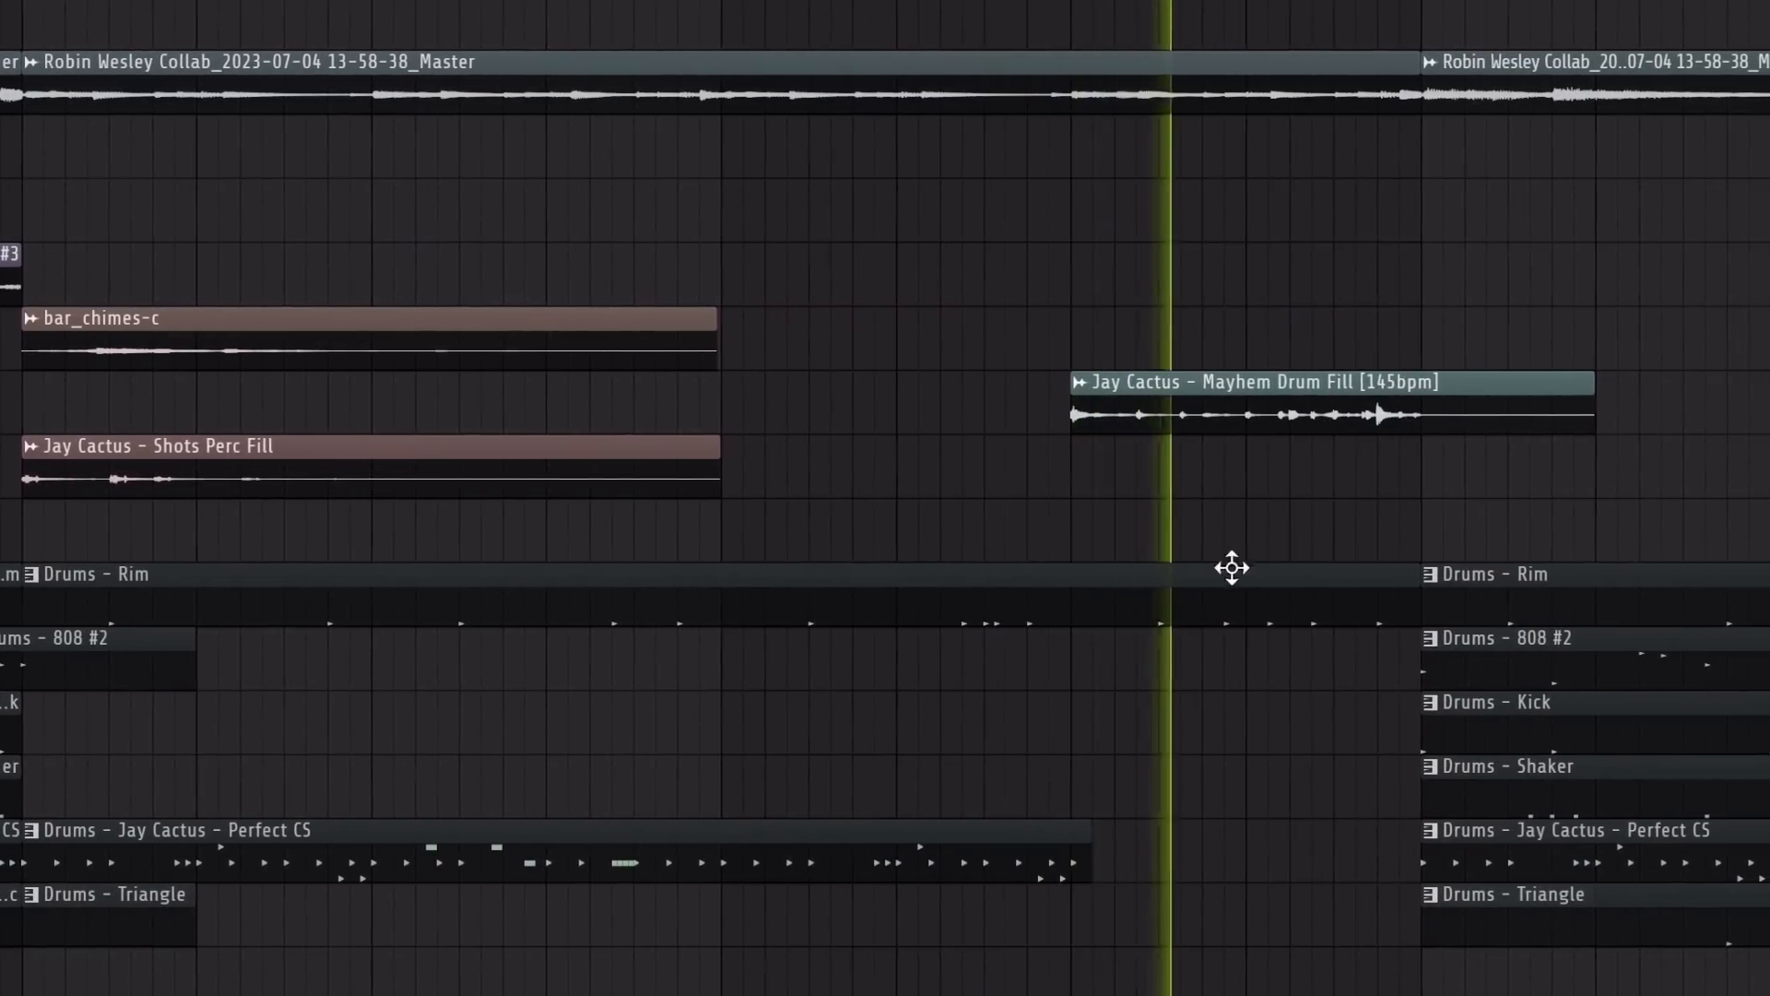
Step: Delete all clips that start from bar 57 onward across every track
scroll(1127, 600, down, 4)
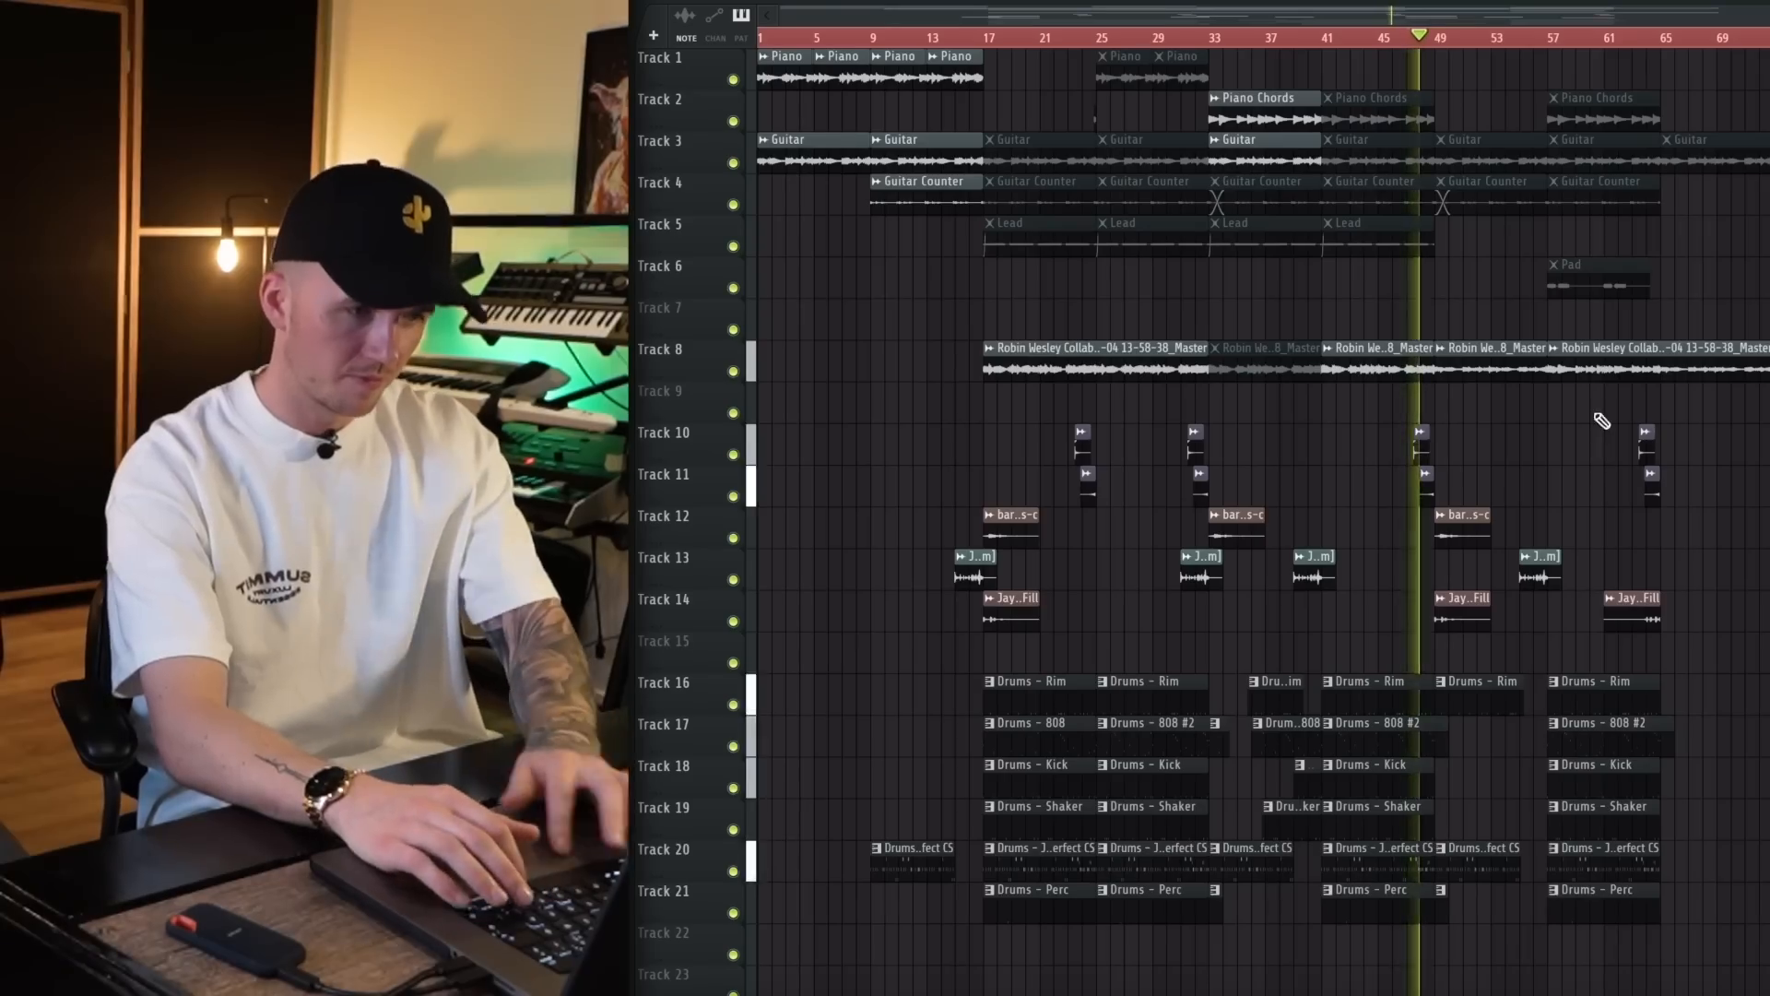
drag(1763, 919, 1578, 55)
key(Delete)
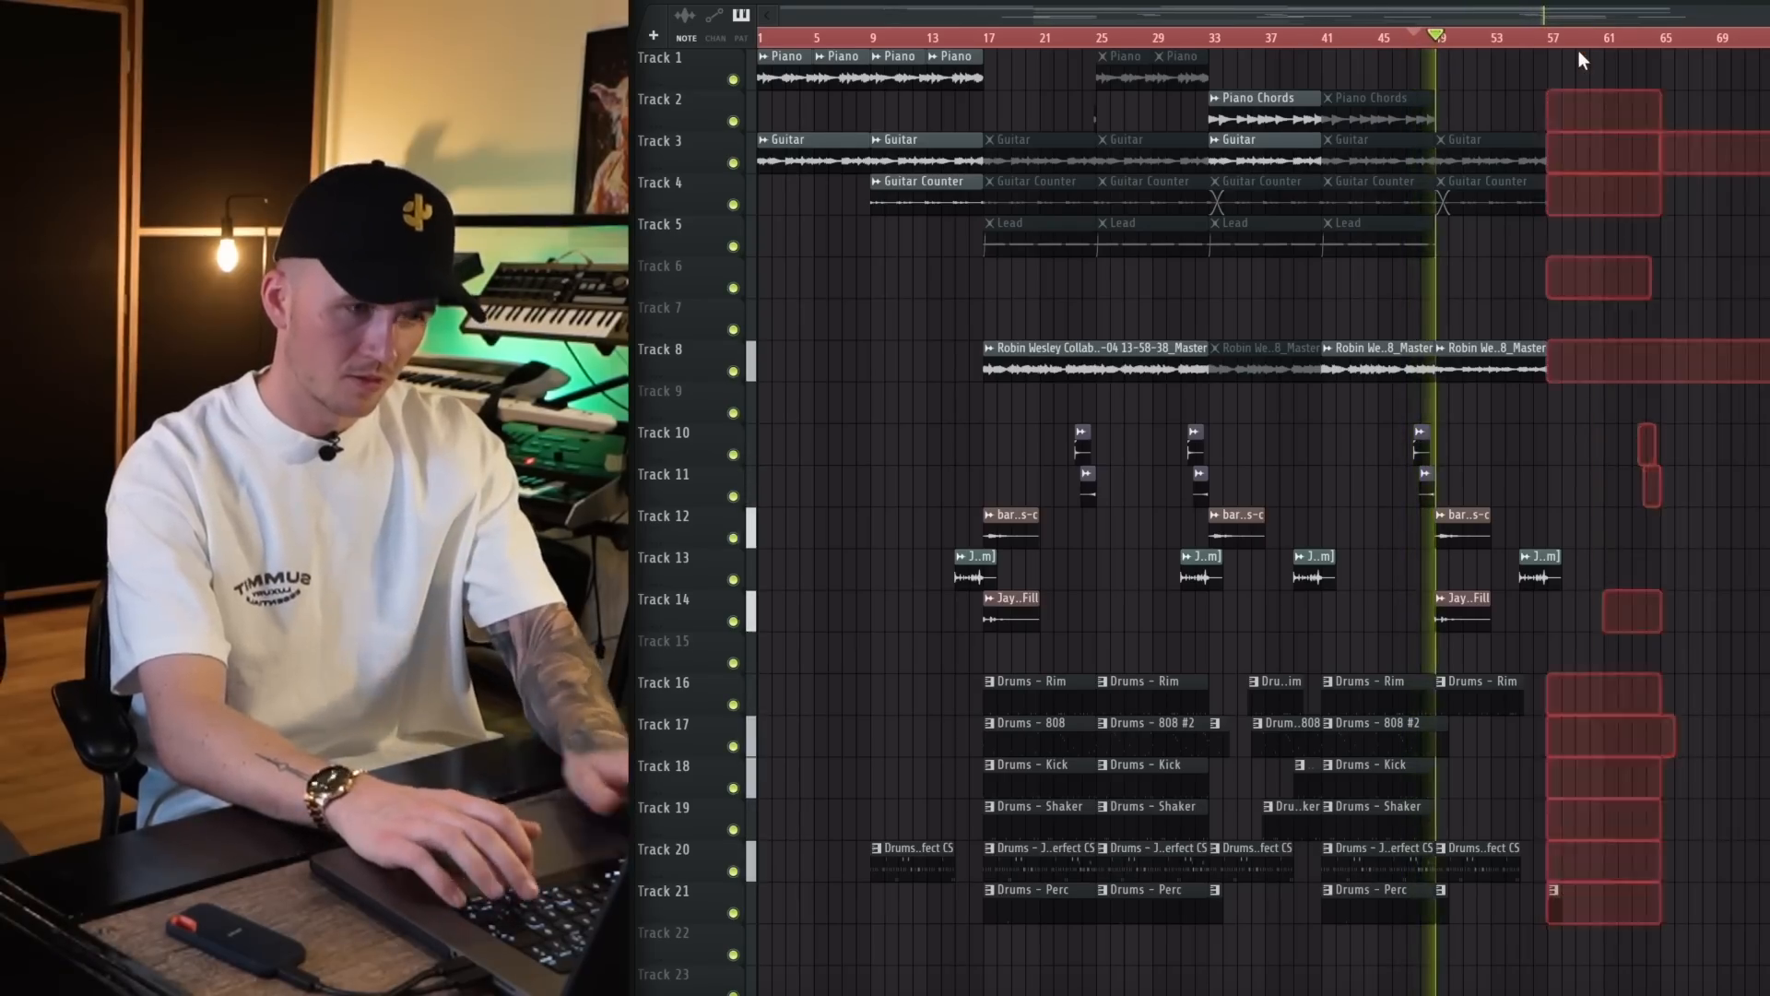